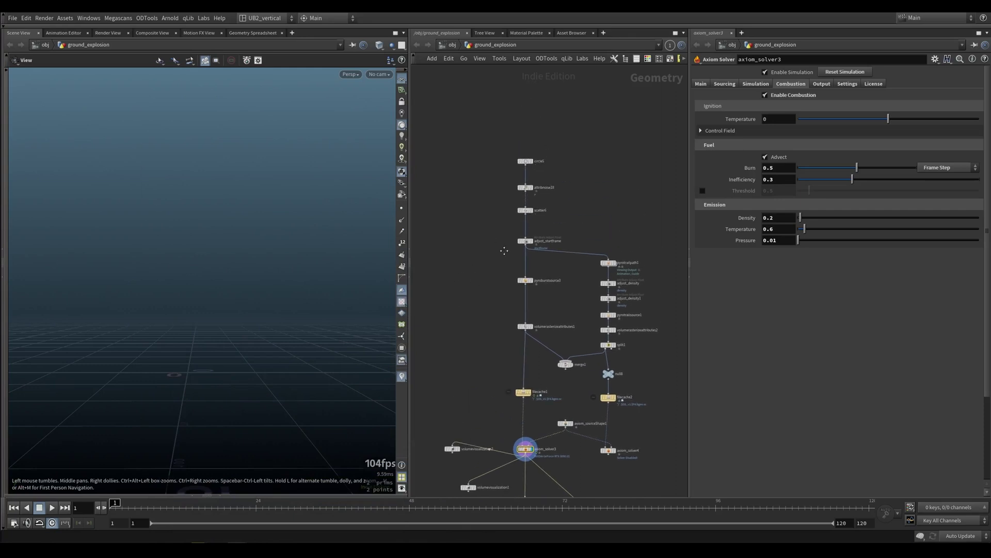
Display the output of pyroburstsource3 and play the timeline to examine its burst animation.
scroll(503, 242, up, 3)
middle_drag(512, 192, 500, 237)
middle_drag(488, 387, 486, 150)
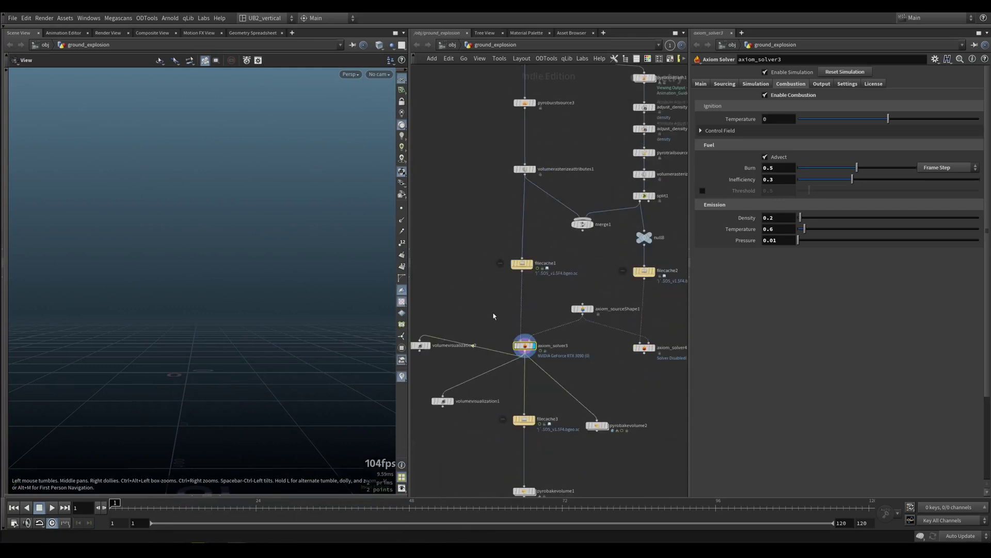
scroll(463, 229, up, 3)
drag(473, 224, 522, 269)
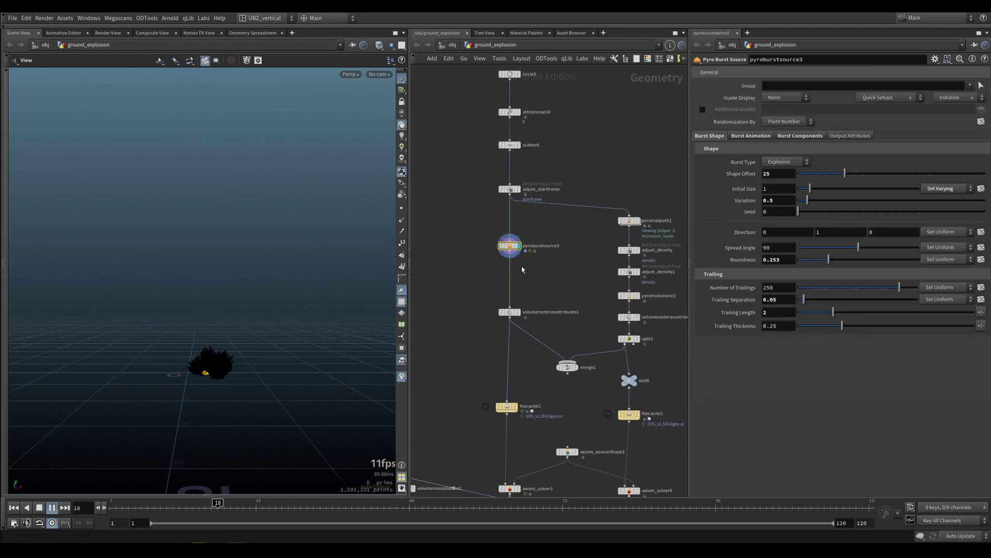
key(Up)
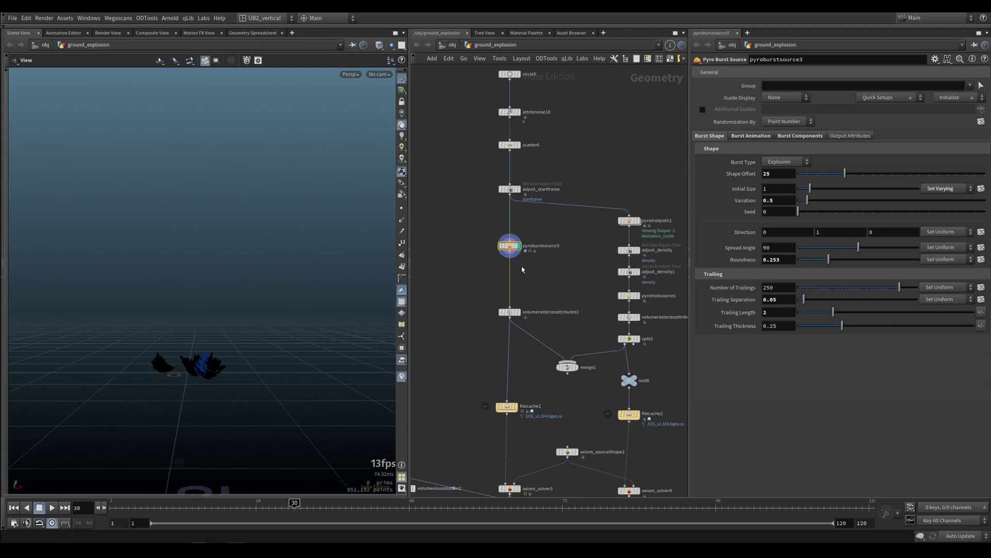
key(Up)
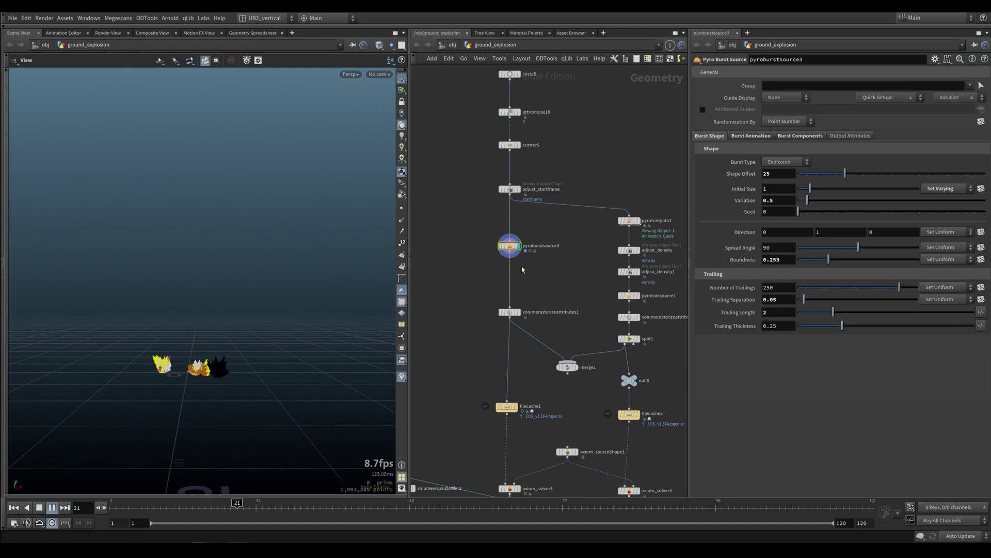
key(Up)
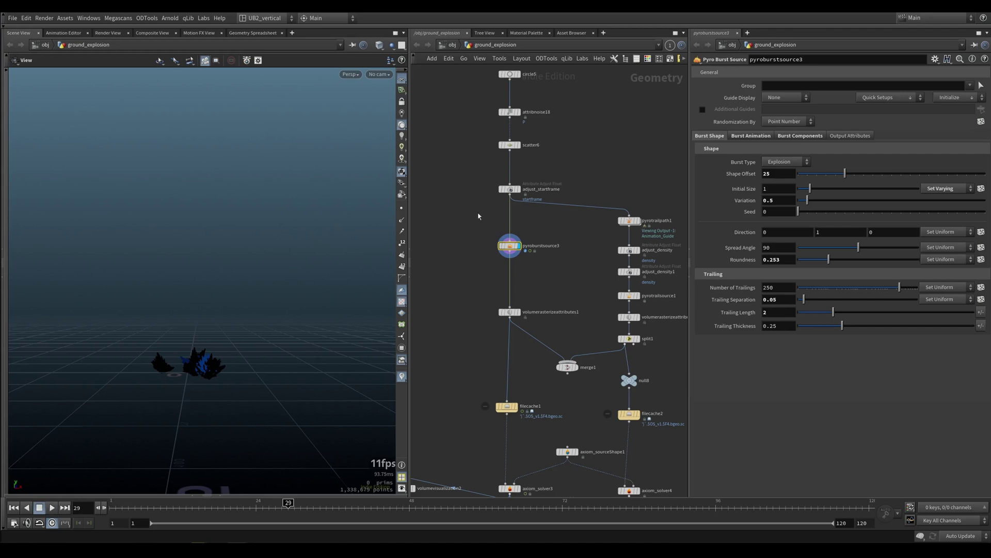
Display circle5 and attribnoise18 in turn to examine the source shape before and after the noise.
middle_drag(479, 193, 473, 256)
scroll(470, 177, up, 3)
drag(476, 105, 533, 152)
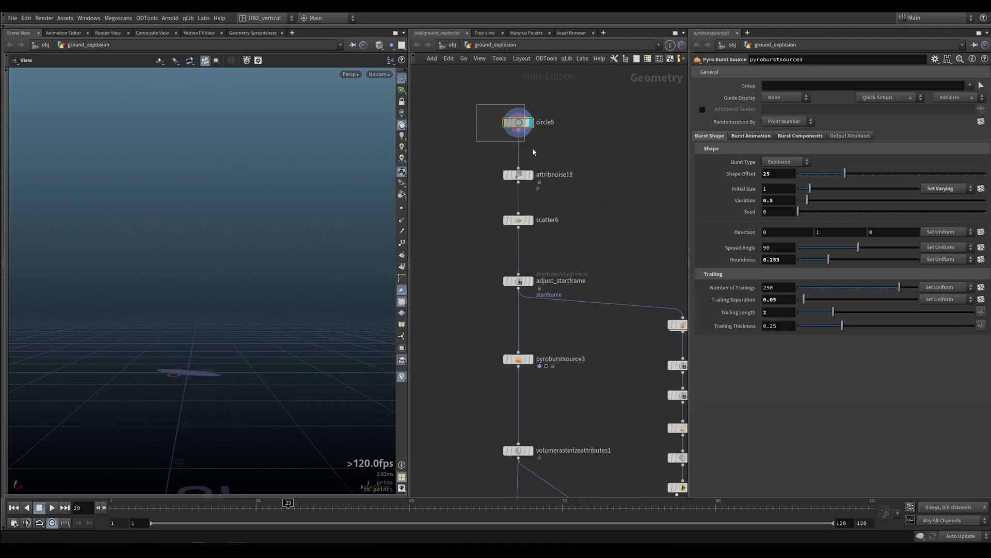
right_drag(189, 362, 268, 316)
drag(268, 317, 235, 384)
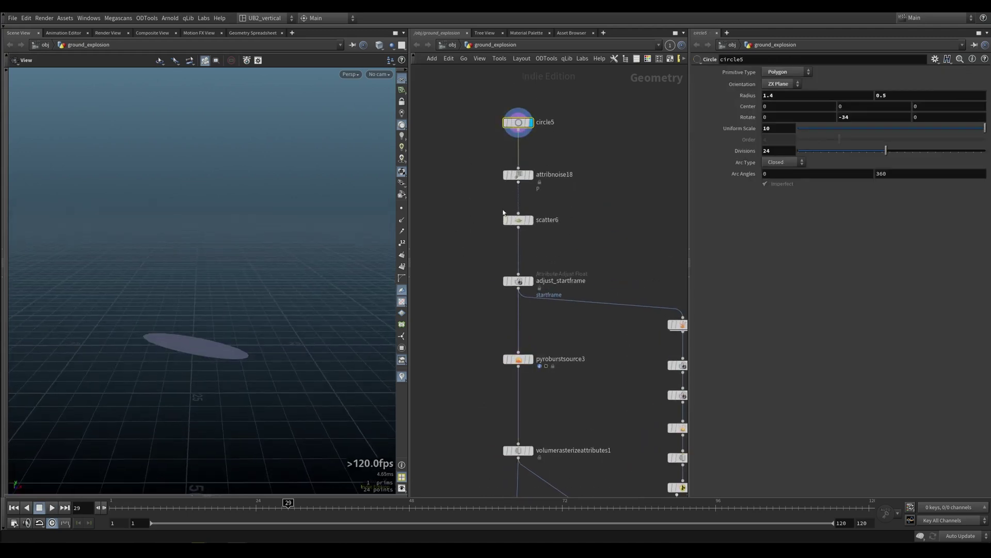
click(516, 175)
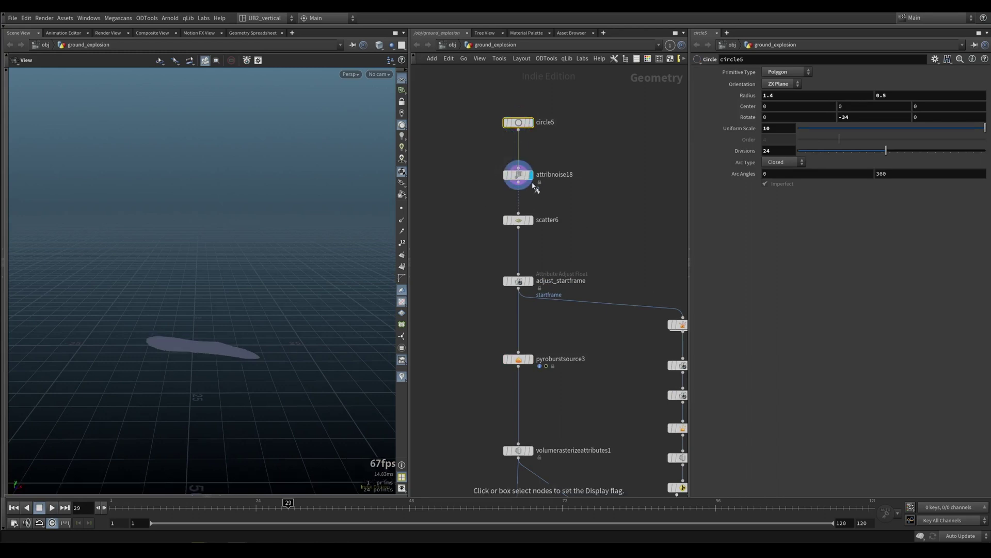
drag(471, 103, 538, 149)
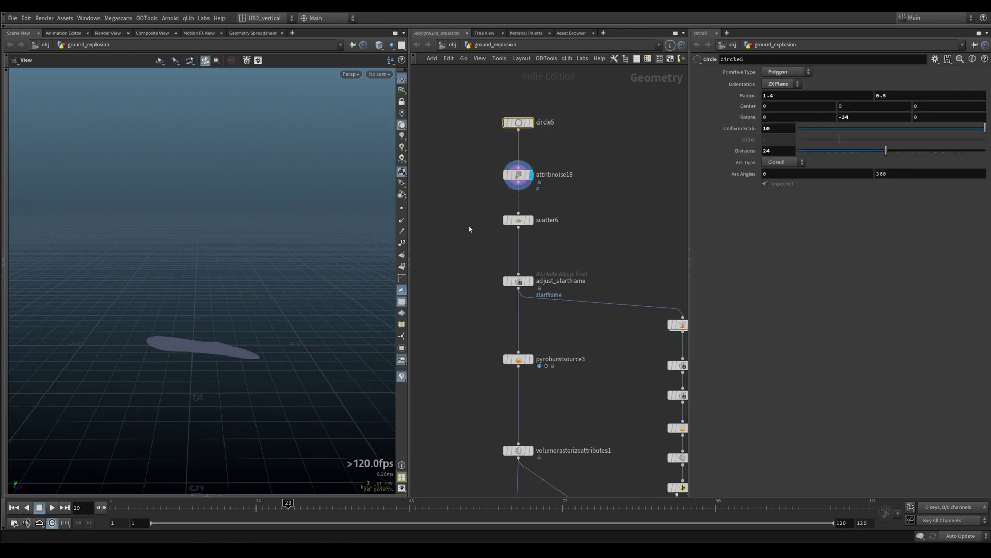
Display scatter6 and adjust_startframe in turn and examine the scattered points and the startframe settings.
click(518, 220)
click(519, 281)
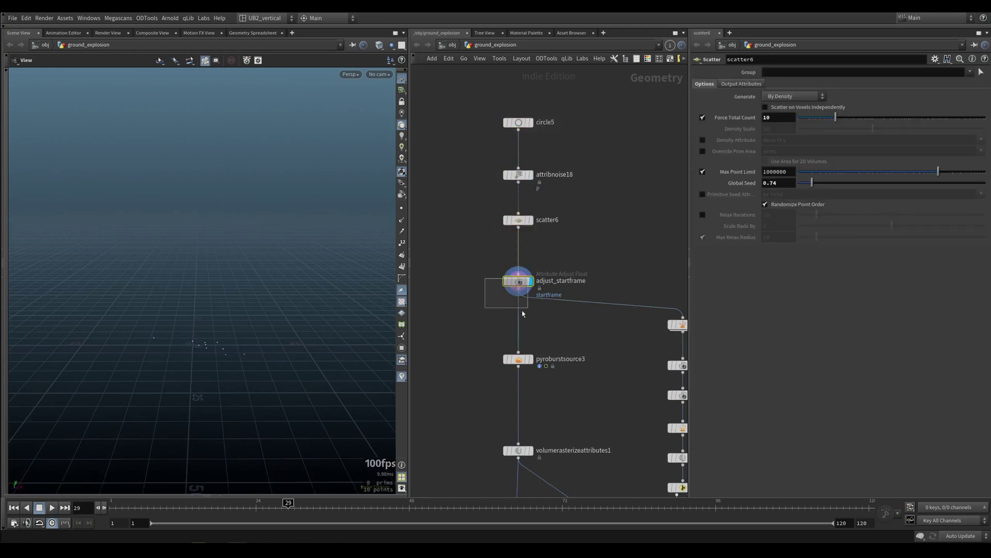
drag(594, 250, 460, 314)
drag(482, 262, 610, 315)
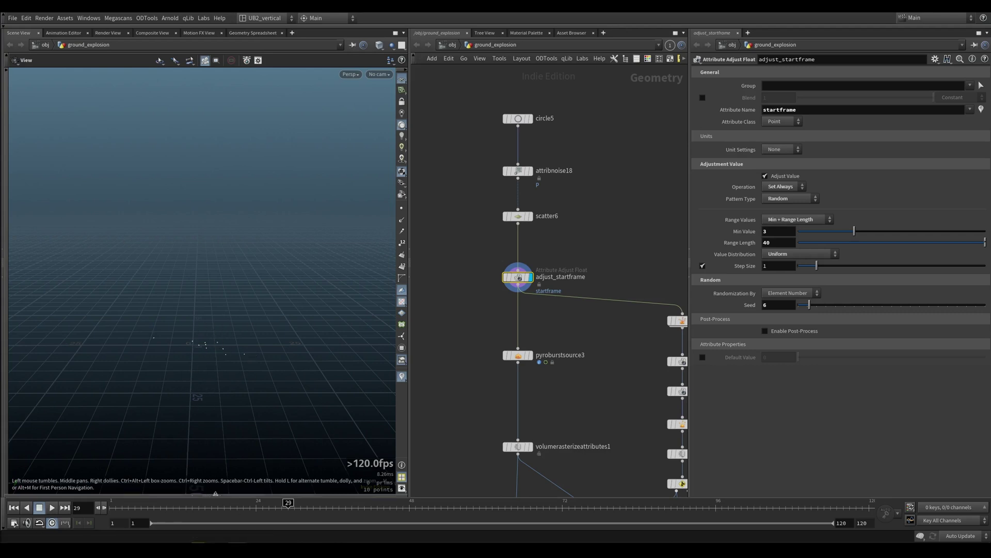
Open the geometry spreadsheet for adjust_startframe, sort the points by startframe to review their values, and close it.
click(216, 493)
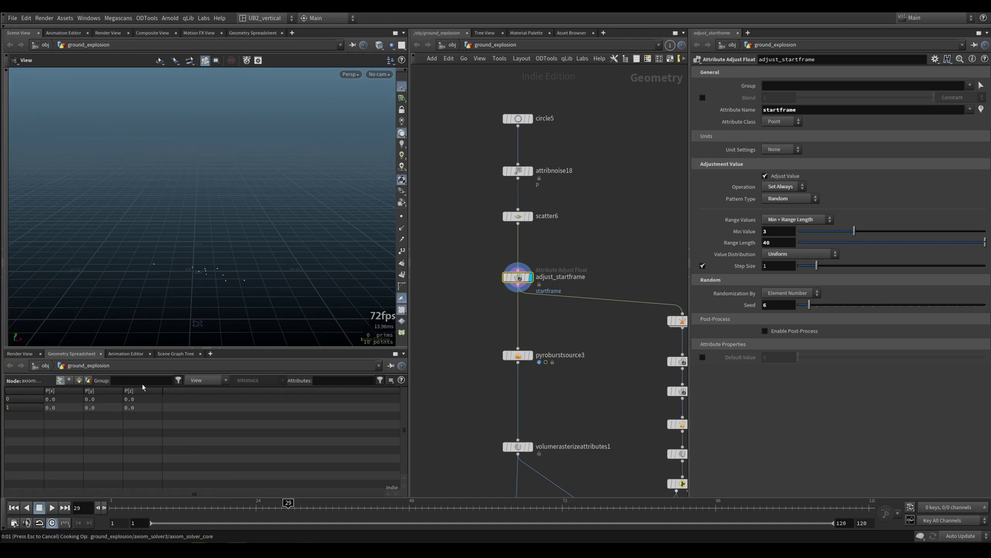
click(206, 381)
click(160, 391)
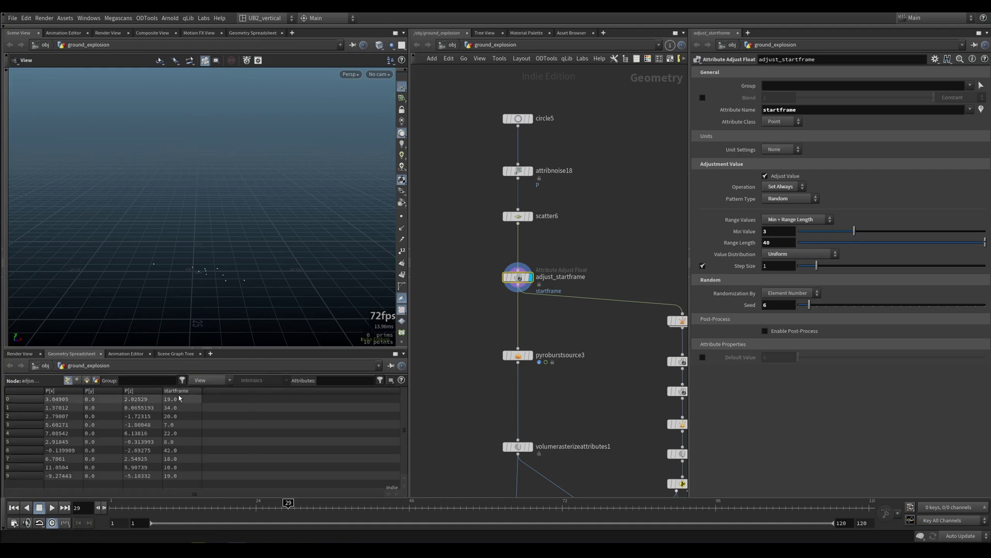
click(178, 391)
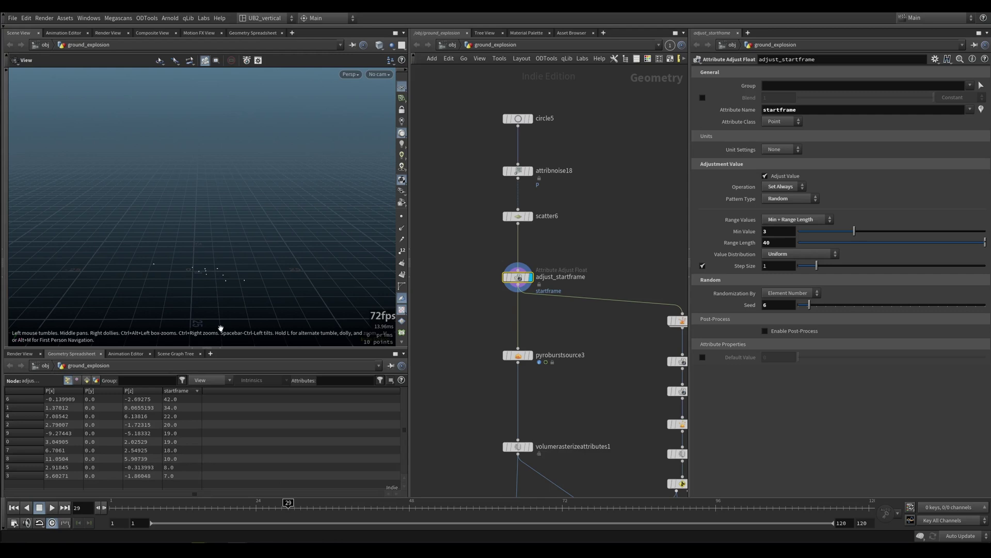
click(220, 347)
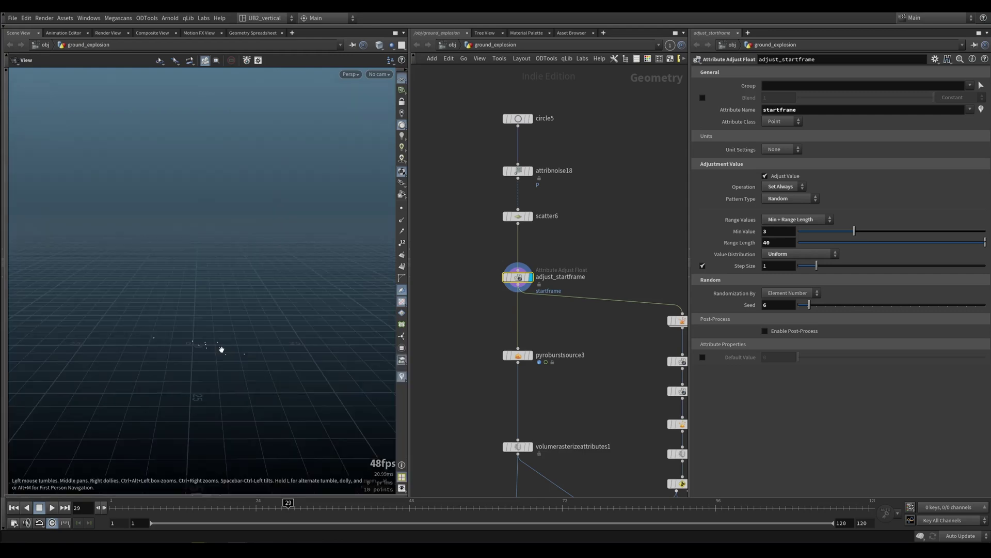
Return to pyroburstsource3 and replay from the first frame to check the staggered burst timing.
middle_drag(484, 341, 462, 264)
key(Page_Down)
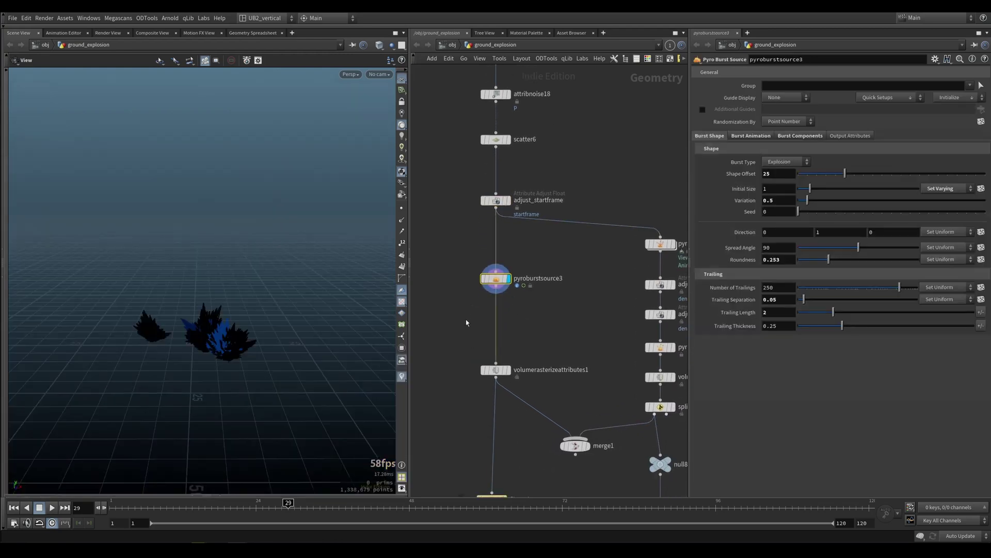
key(ctrl+Up)
key(Up)
key(Up)
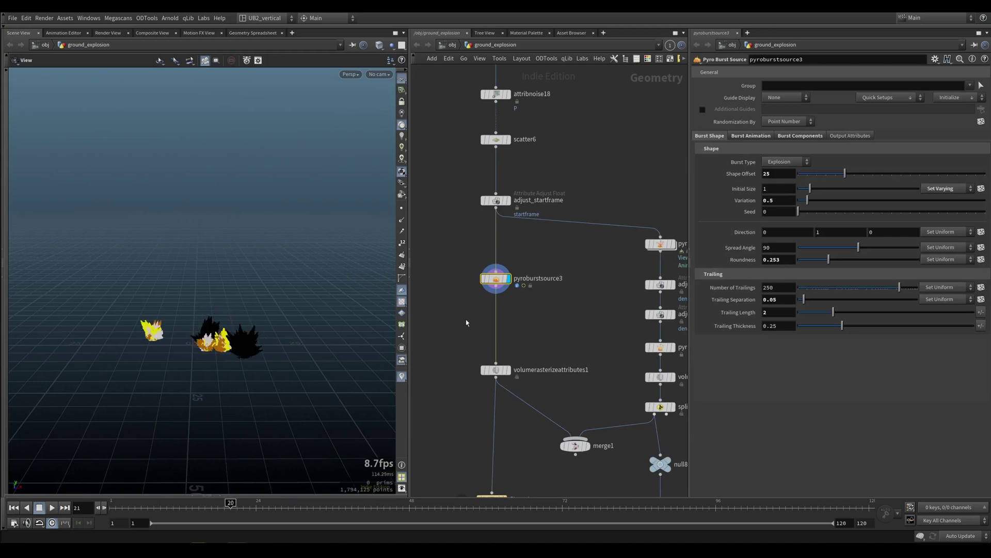
Review the burst animation and burst component settings of pyroburstsource3, including the individual pyro sources.
click(751, 136)
click(791, 136)
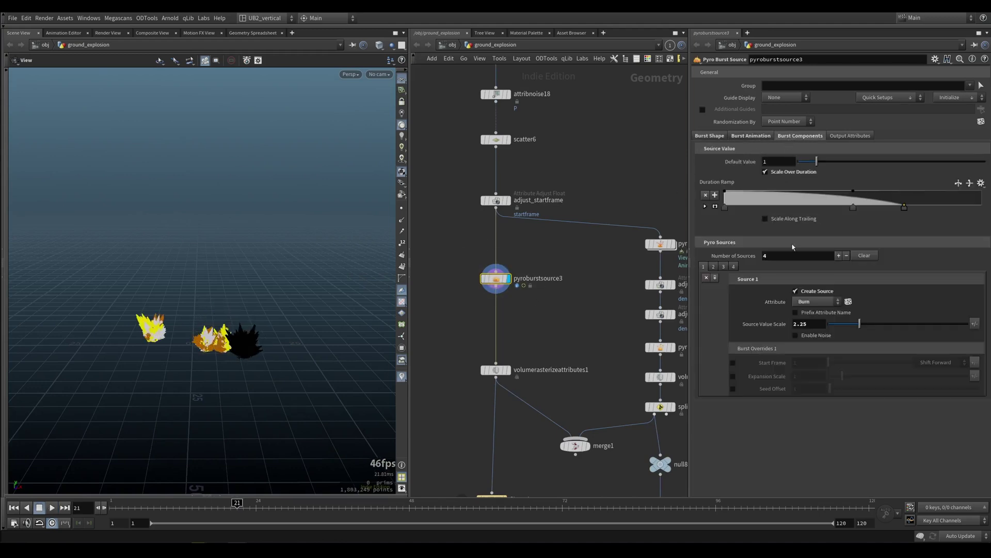
click(724, 267)
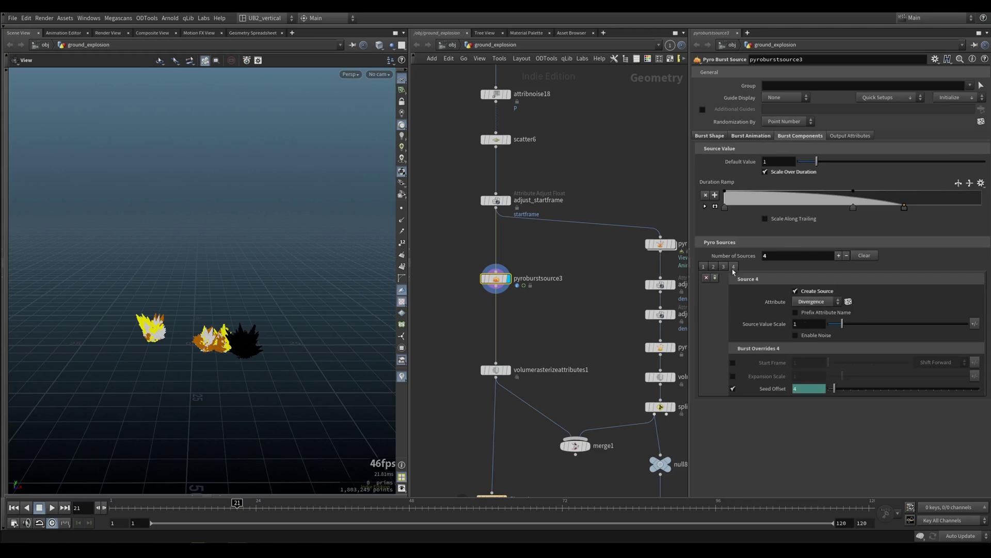
click(713, 267)
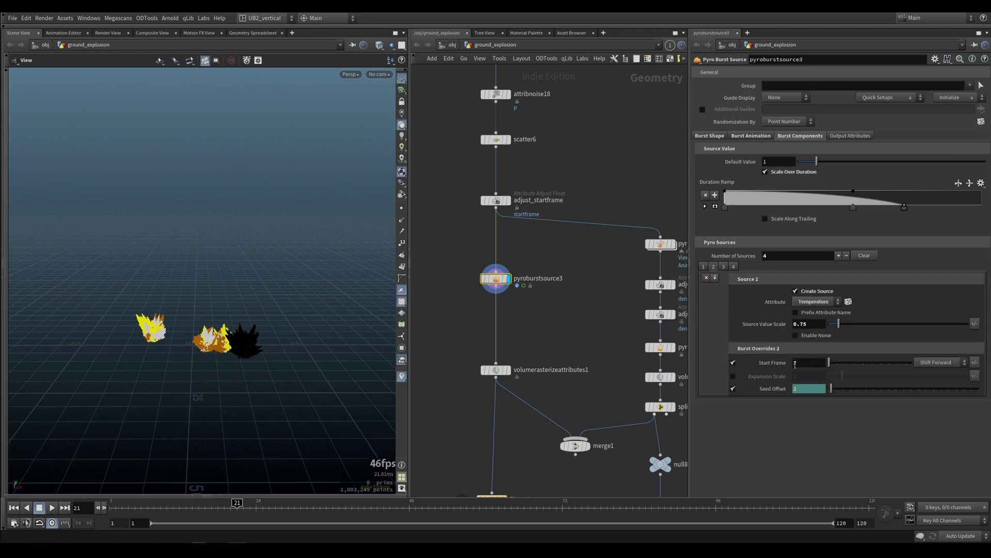
Display pyrobakevolume2 and play the explosion simulation from the first frame.
middle_drag(584, 365, 610, 108)
key(r)
drag(543, 316, 508, 385)
middle_drag(638, 441, 613, 370)
key(r)
click(592, 398)
key(ctrl+Up)
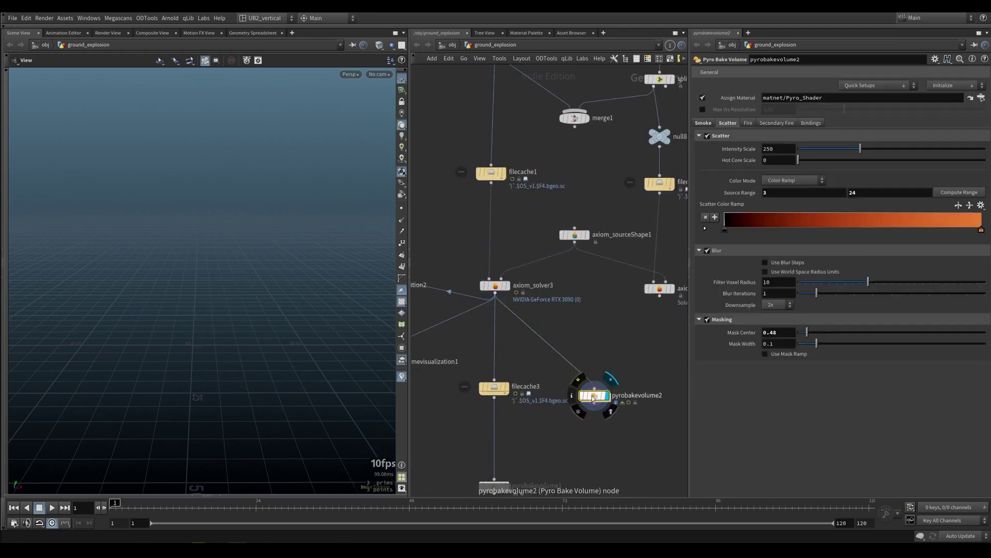
key(Up)
key(Up)
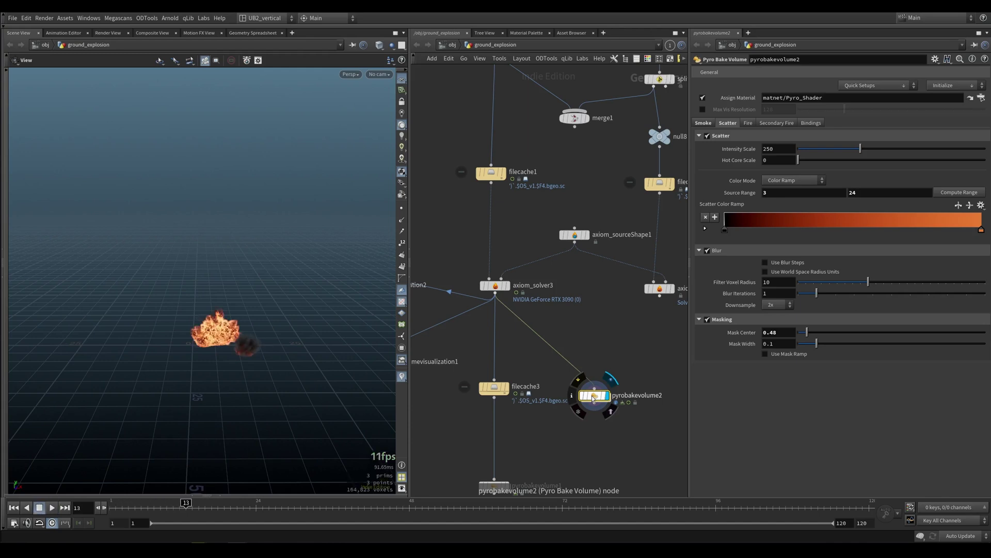
Examine the shaded explosion up close and check the Source 2 burst overrides of pyroburstsource3.
scroll(227, 308, up, 3)
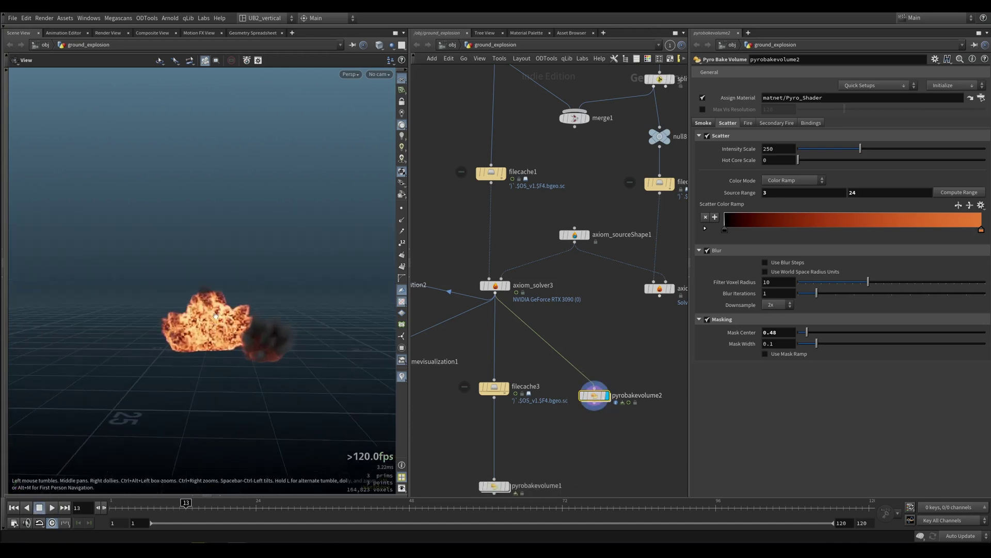
scroll(236, 333, down, 3)
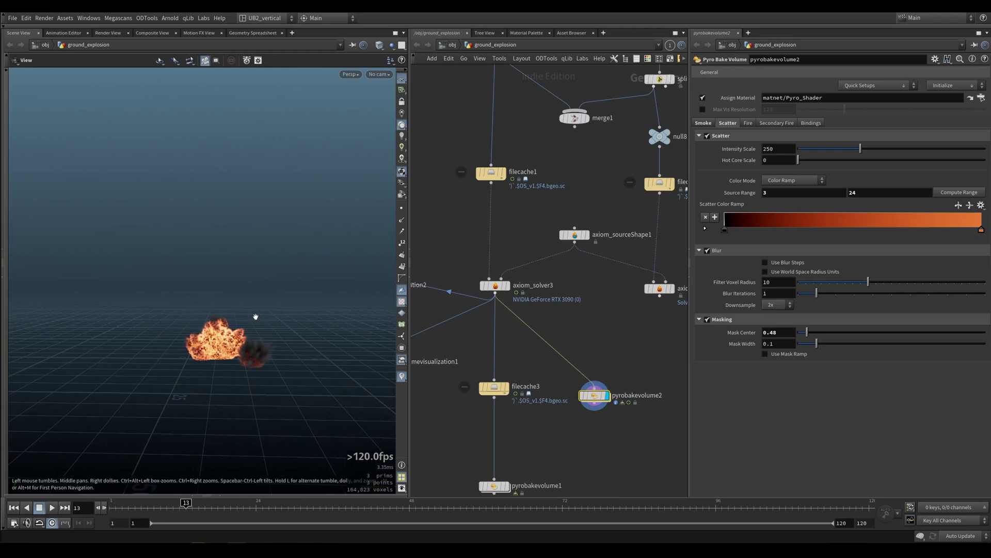
scroll(453, 219, up, 5)
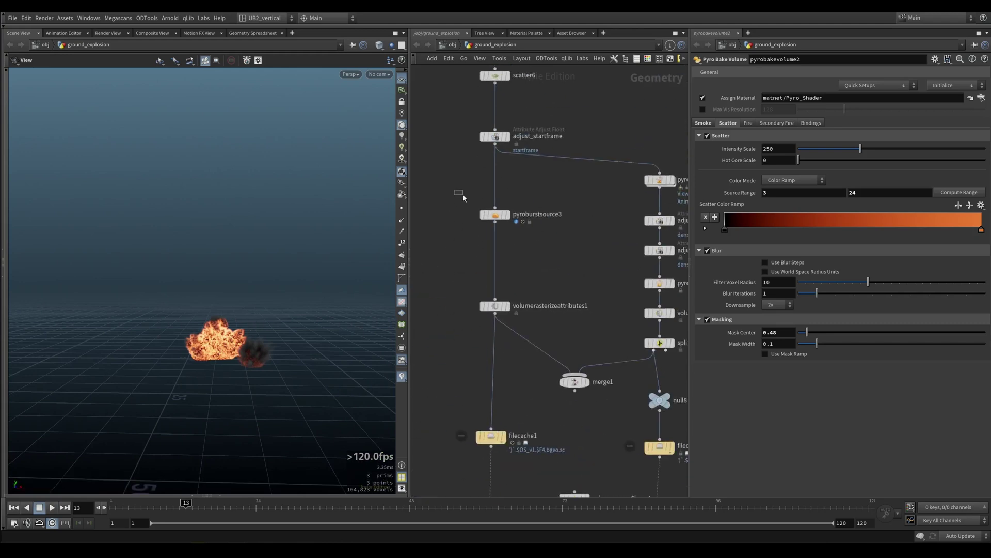
click(495, 215)
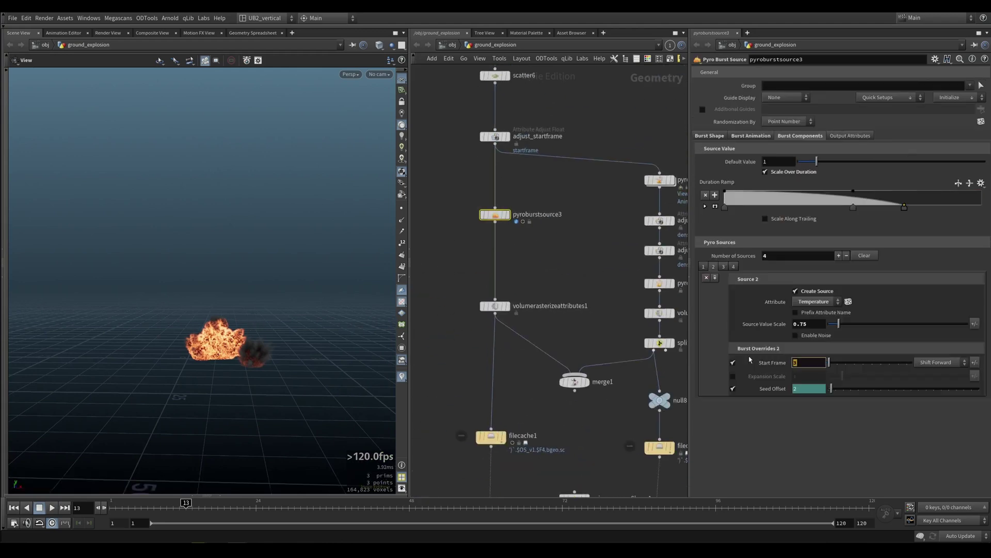
Pull filecache1 out of the source chain so volumerasterizeattributes1 feeds axiom_solver3 directly.
scroll(440, 368, down, 3)
click(498, 360)
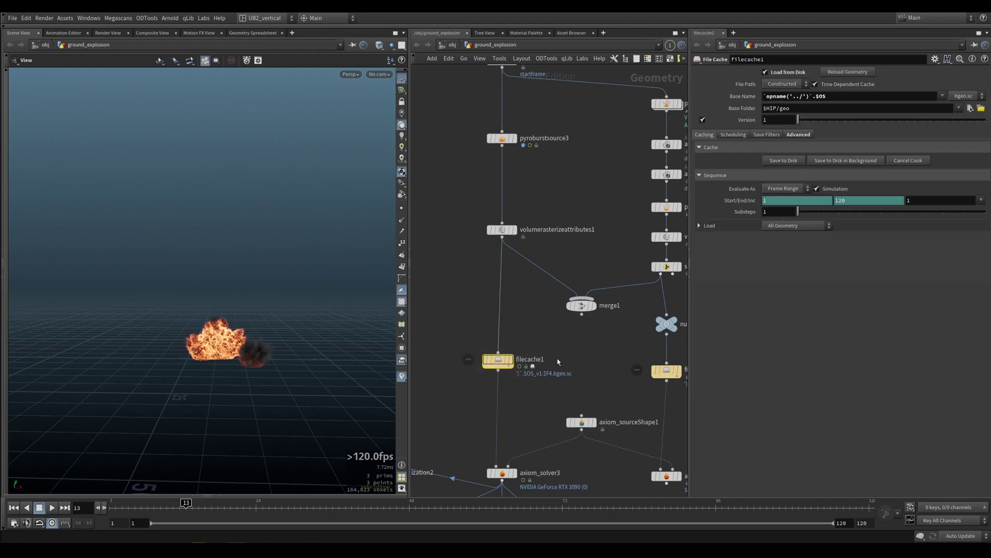
drag(498, 368, 531, 364)
middle_drag(512, 353, 503, 180)
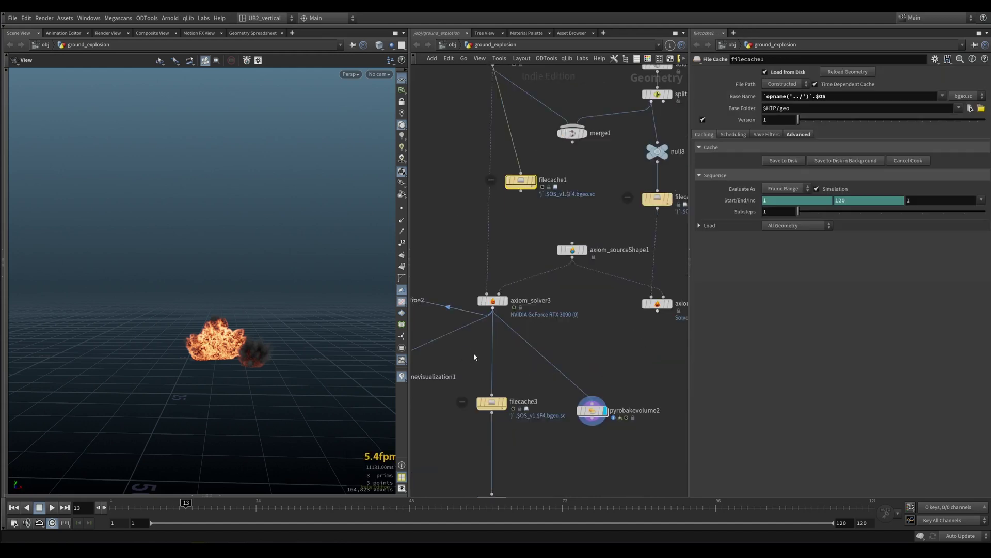
Replay the uncached explosion from the first frame through pyrobakevolume2, then return to frame 1.
drag(614, 355, 577, 429)
key(ctrl+Up)
key(Up)
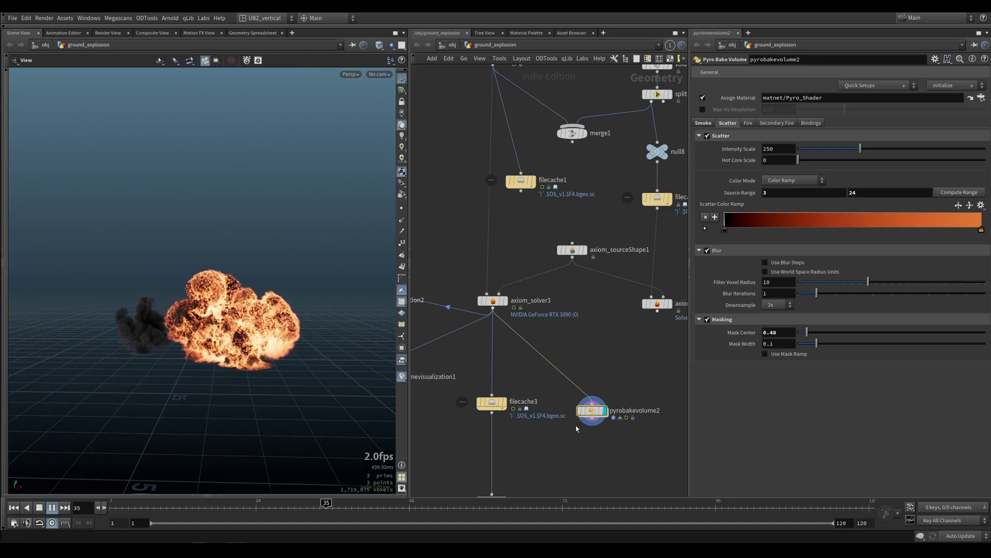
key(ctrl+Up)
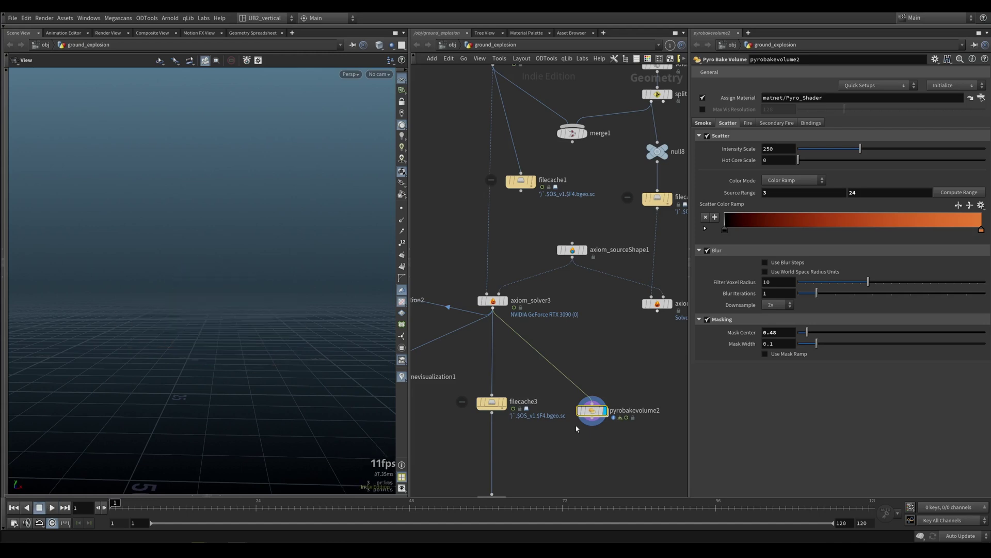
Reinsert filecache1 between volumerasterizeattributes1 and axiom_solver3 and display its output.
middle_drag(512, 236, 508, 290)
drag(516, 235, 489, 237)
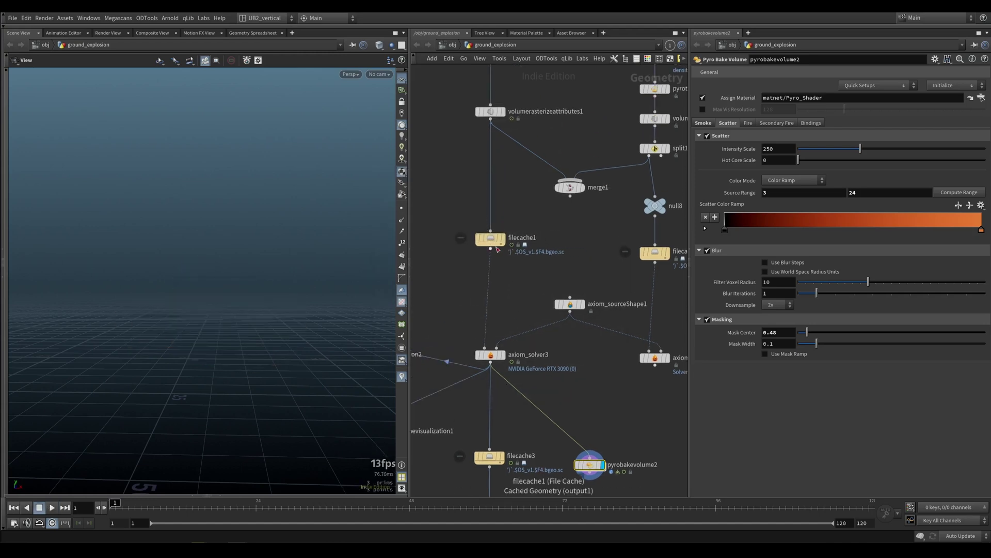
middle_drag(461, 195, 456, 272)
scroll(456, 272, down, 2)
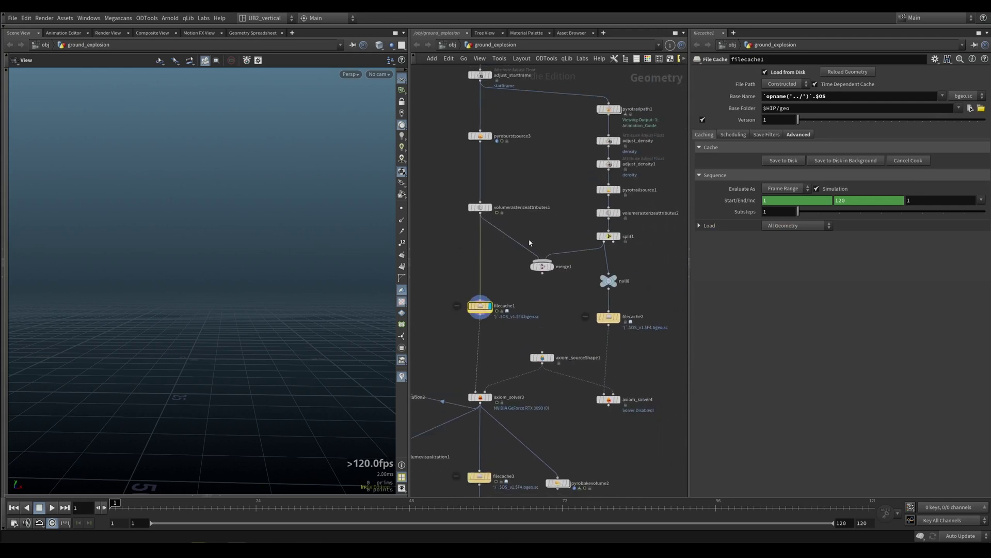
Display volumerasterizeattributes2 and play the timeline to examine the rasterized trail sources.
middle_drag(531, 225, 497, 269)
scroll(547, 254, up, 1)
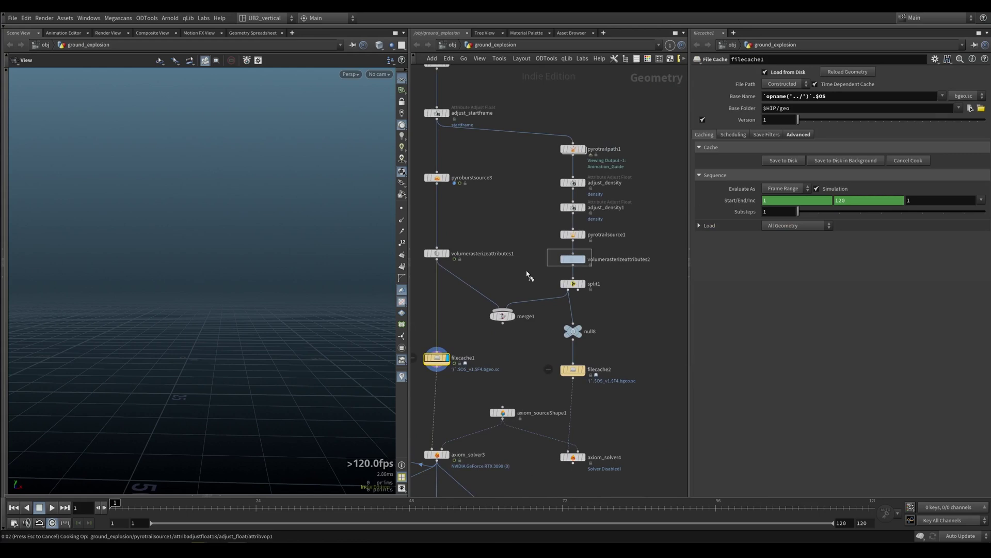
middle_drag(548, 269, 540, 244)
key(Up)
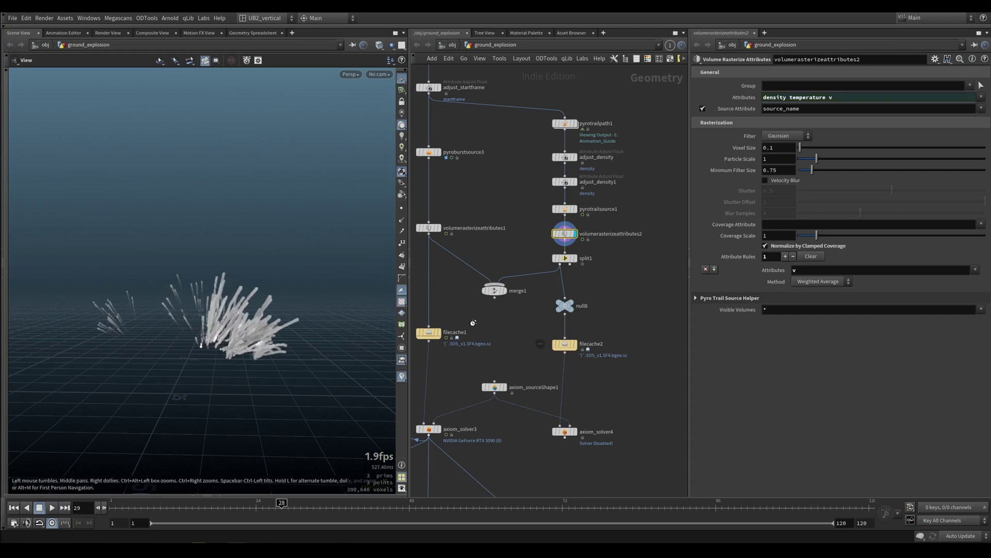
key(Up)
Display axiom_solver4 on the trail branch and show its simulation settings.
middle_drag(505, 349, 513, 292)
click(582, 288)
middle_drag(619, 331, 596, 265)
click(550, 308)
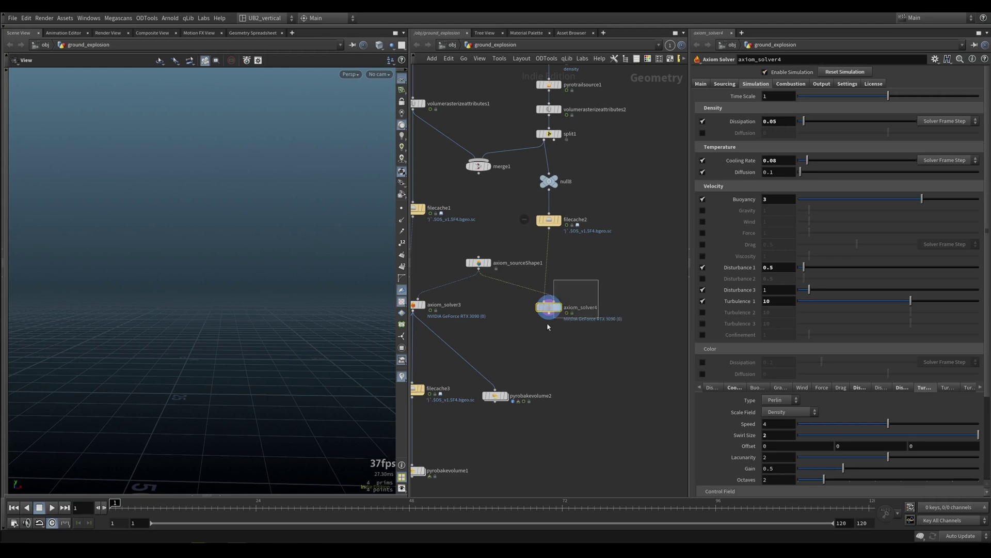
Play the axiom_solver4 trail simulation, examine its streaks from another angle, and return to frame 1.
key(Up)
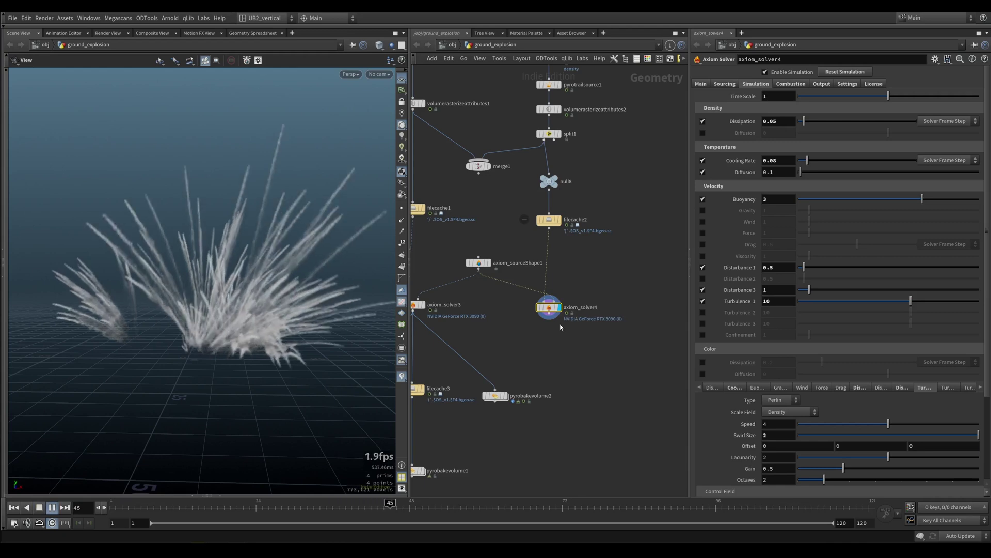
key(Up)
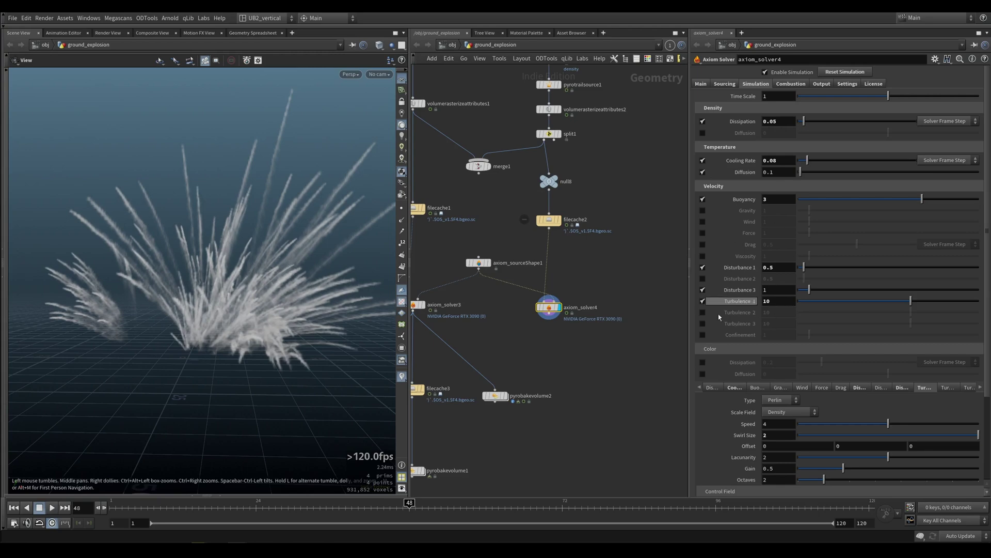
drag(228, 282, 185, 310)
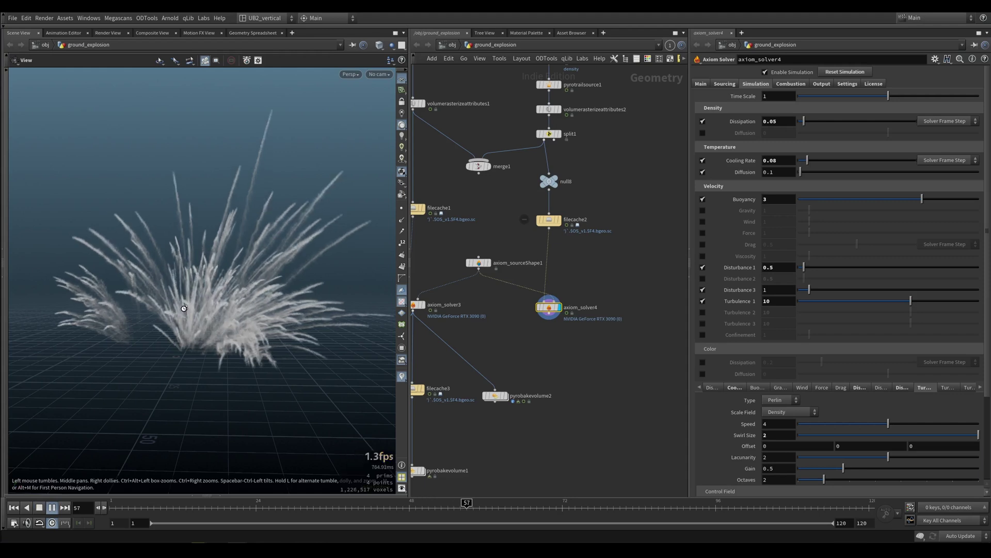
key(ctrl+Up)
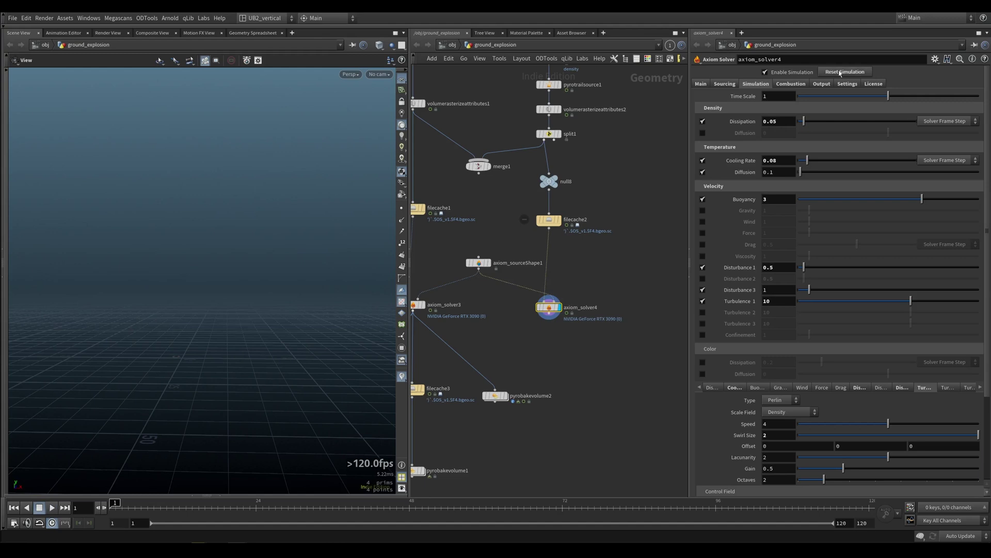
Display axiom_solver3 and play its simulation up to frame 80 to examine the rising smoke.
middle_drag(504, 316, 597, 301)
click(517, 292)
drag(479, 275, 575, 312)
middle_drag(575, 313, 561, 319)
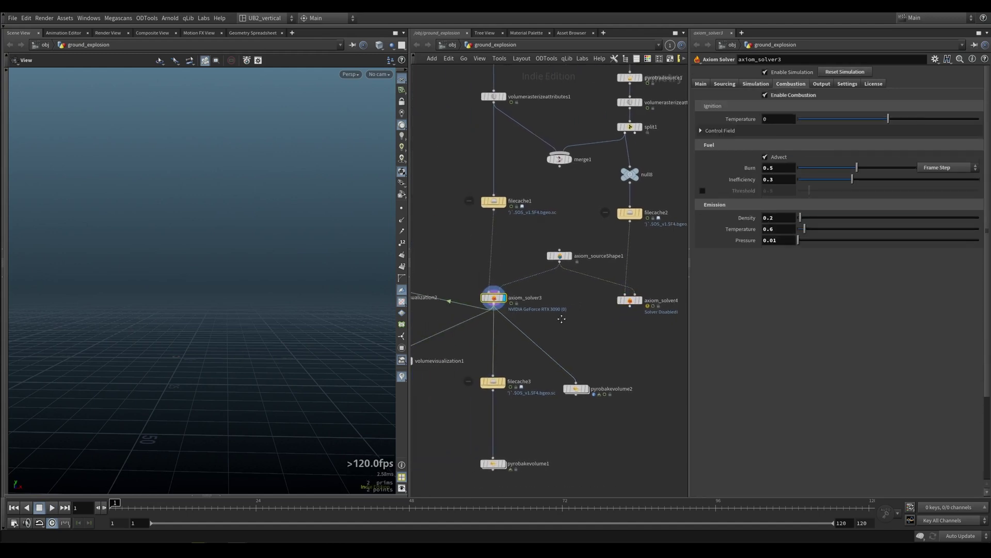
scroll(470, 271, up, 2)
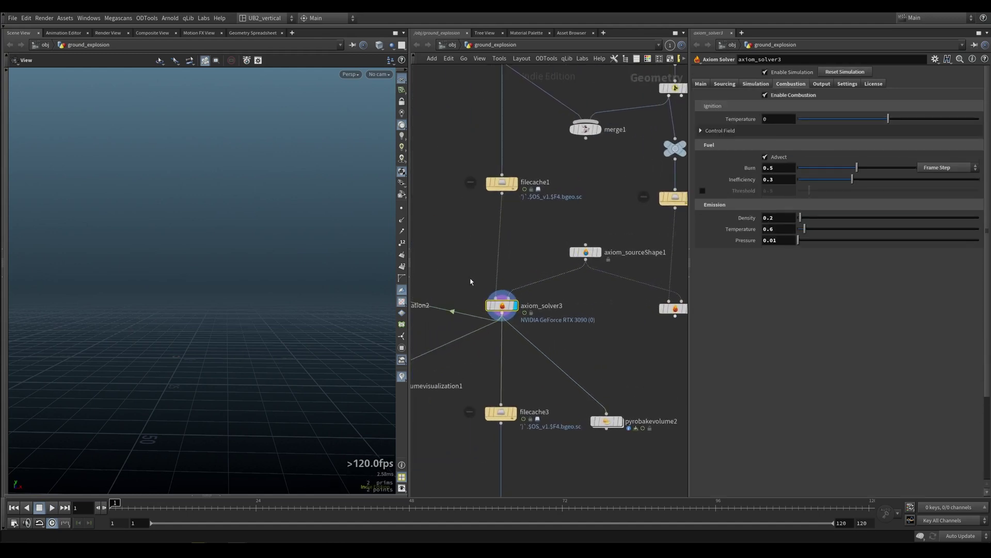
key(Up)
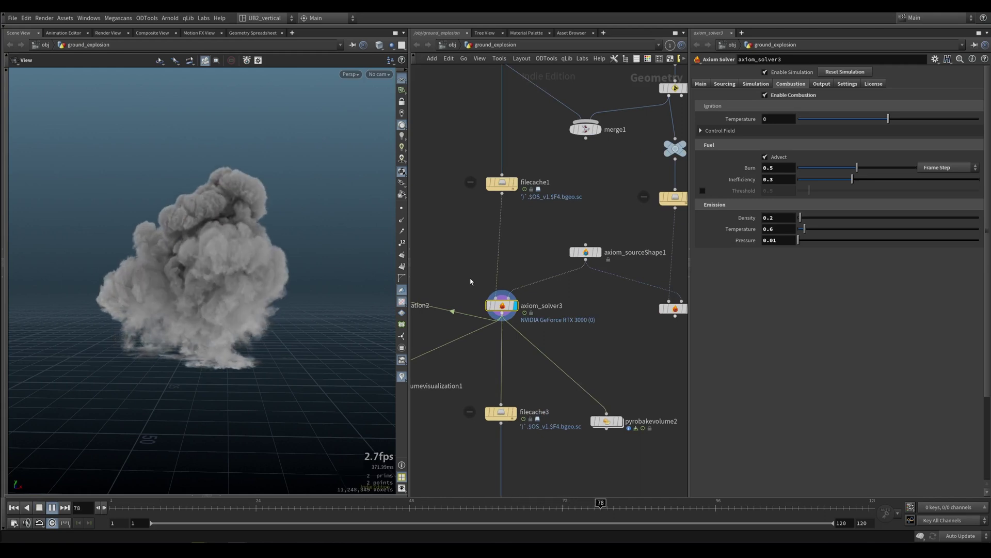
key(Up)
mouse_move(227, 282)
mouse_down()
mouse_move(208, 295)
mouse_move(222, 289)
mouse_up()
Display pyrobakevolume2 and play the timeline up to frame 36 to examine the shaded fire.
middle_drag(618, 393, 604, 334)
click(604, 363)
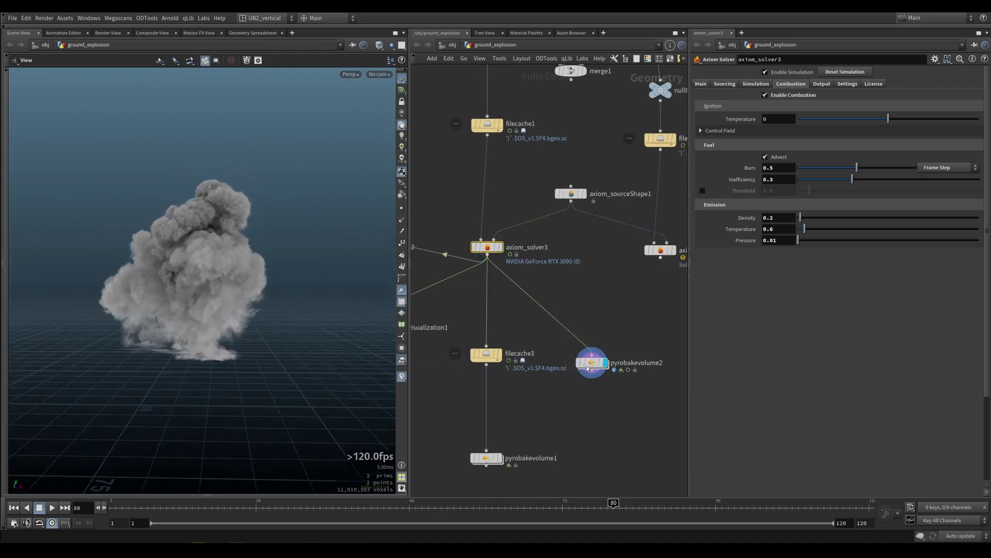
click(587, 367)
mouse_move(587, 368)
mouse_down()
mouse_move(586, 340)
mouse_move(566, 329)
mouse_up()
key(Up)
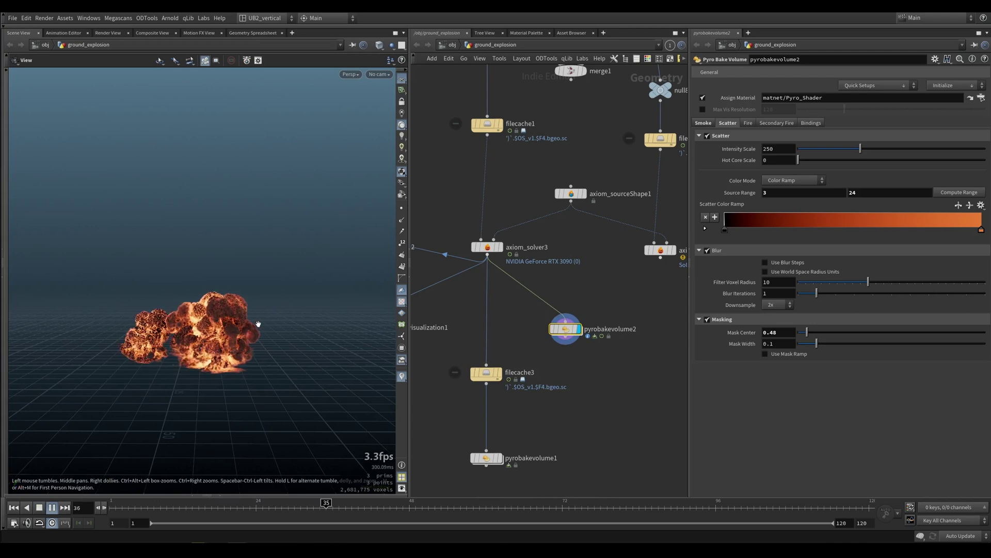
key(Up)
scroll(210, 272, up, 3)
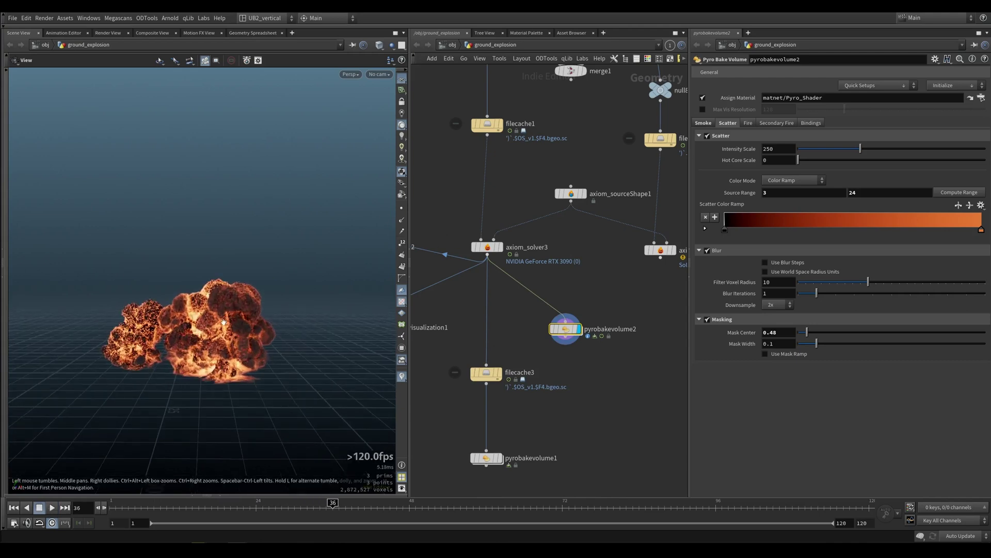
drag(226, 305, 224, 306)
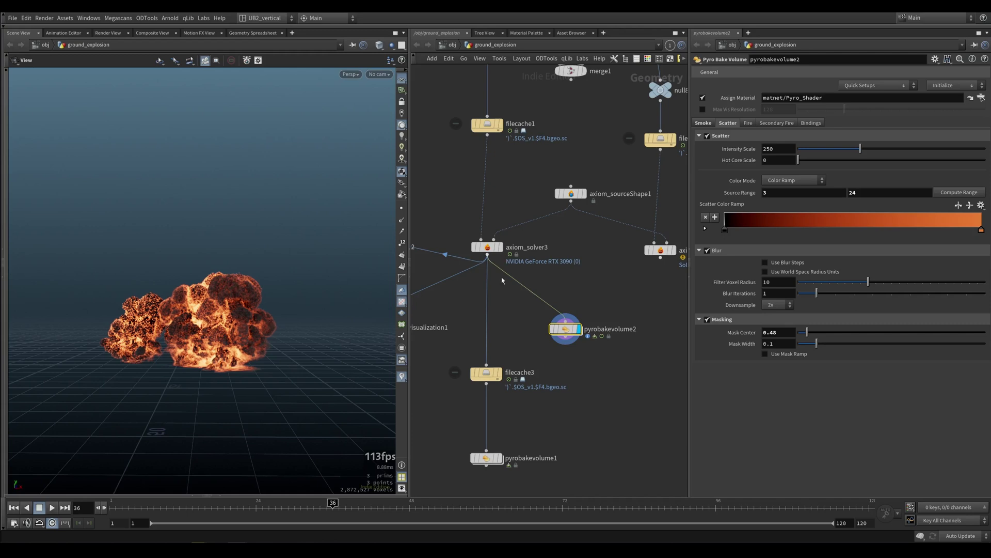
Set axiom_solver3's combustion emission temperature to 2 and replay the explosion from the first frame up to frame 52.
click(497, 250)
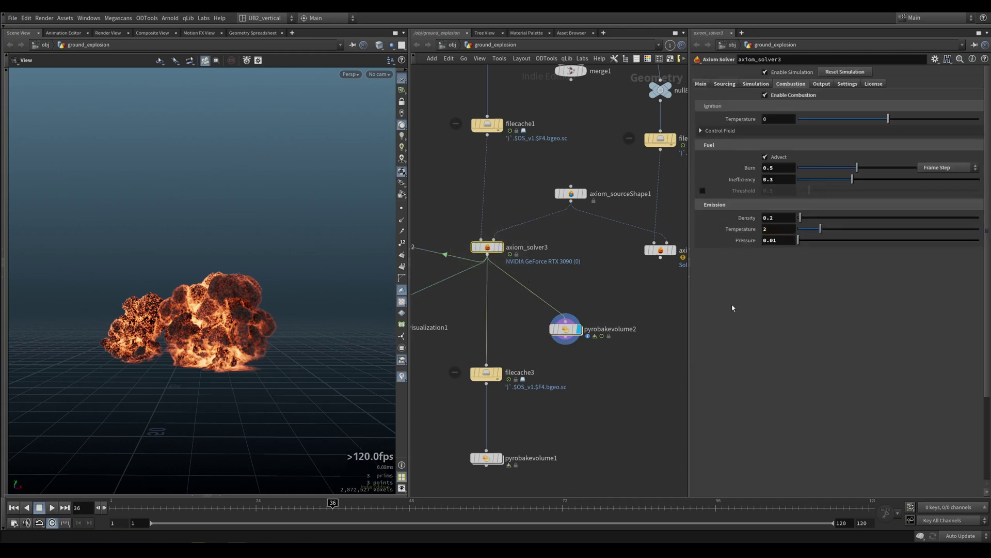
key(ctrl+Up)
key(Up)
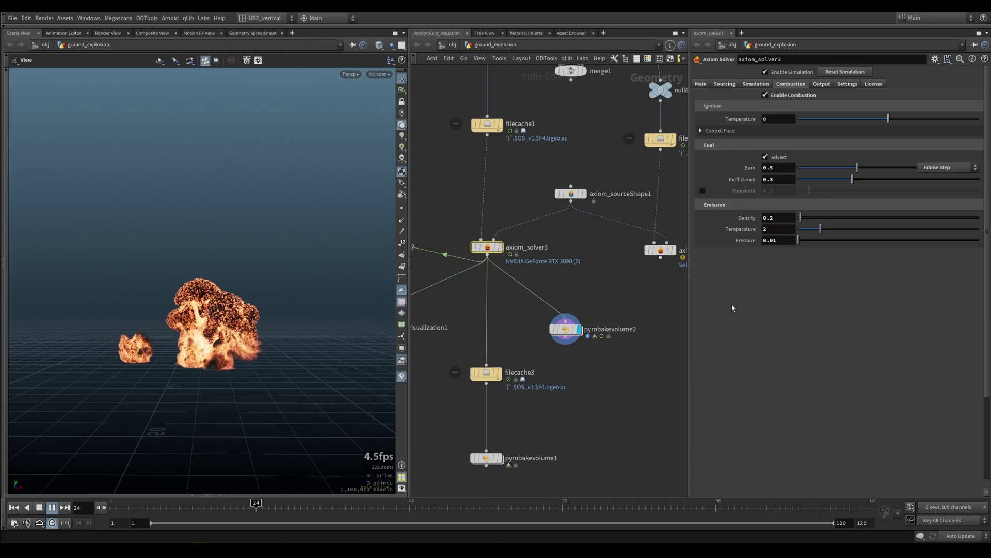
key(Up)
scroll(221, 309, down, 3)
middle_drag(219, 308, 237, 324)
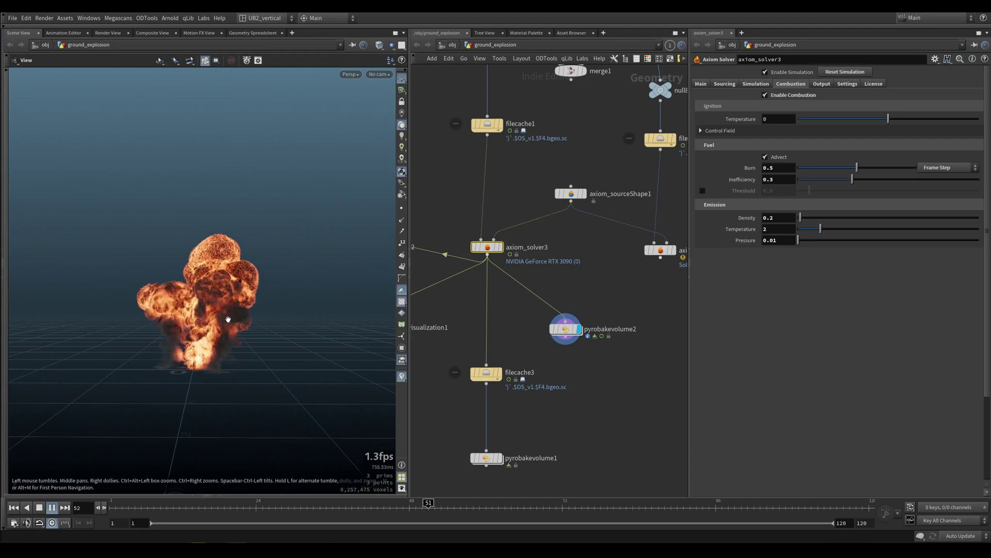
key(Up)
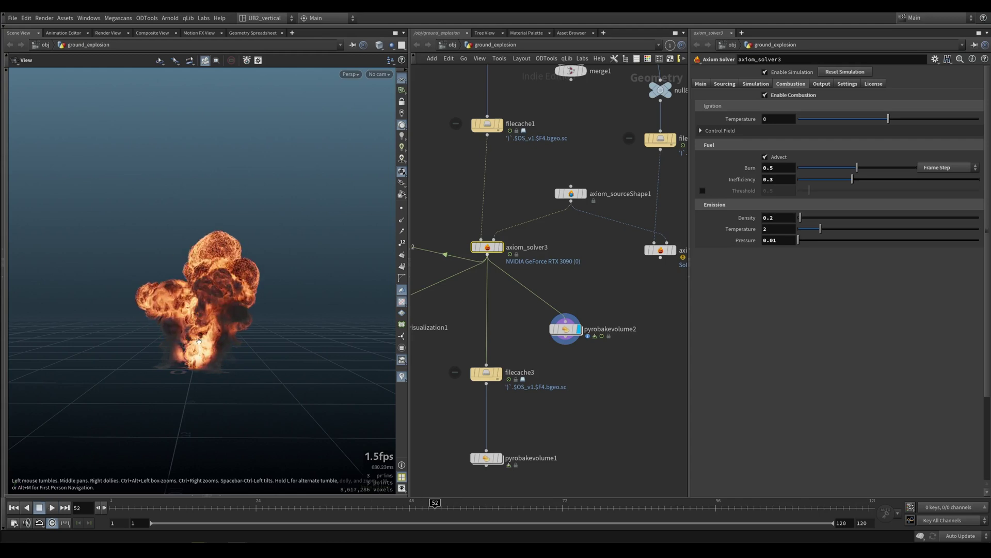
Check the source in filecache1, then display pyrobakevolume2 and continue playback to frame 62.
key(r)
click(491, 128)
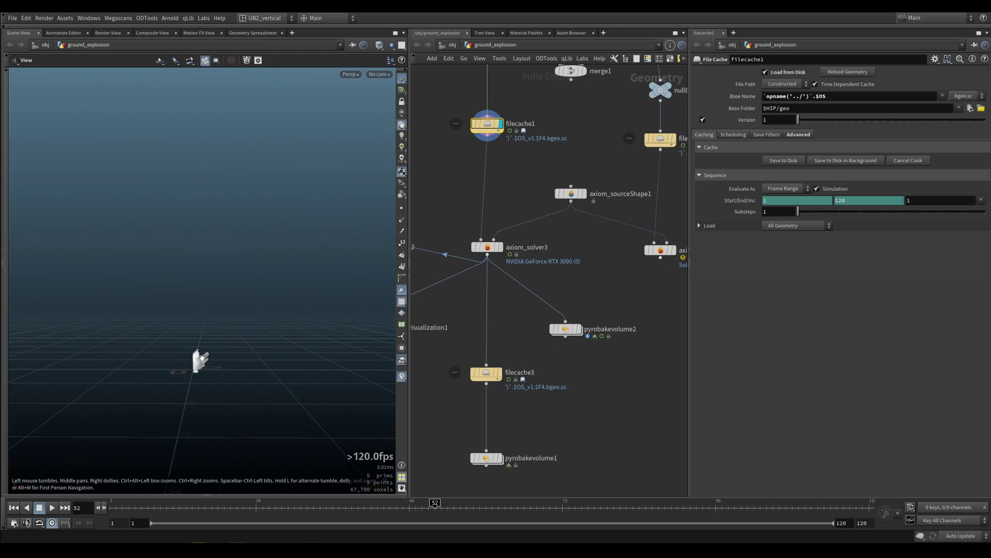
click(579, 329)
key(Up)
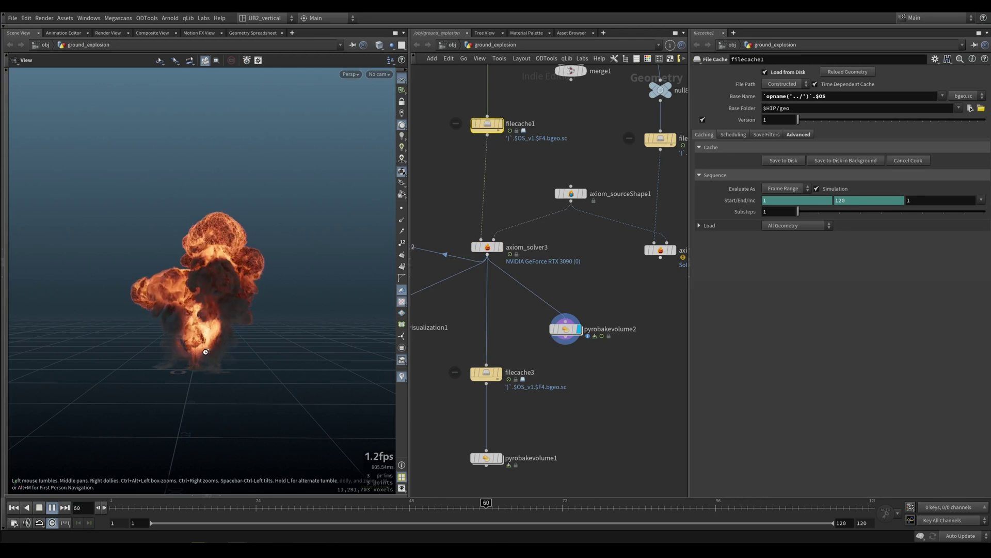
key(Up)
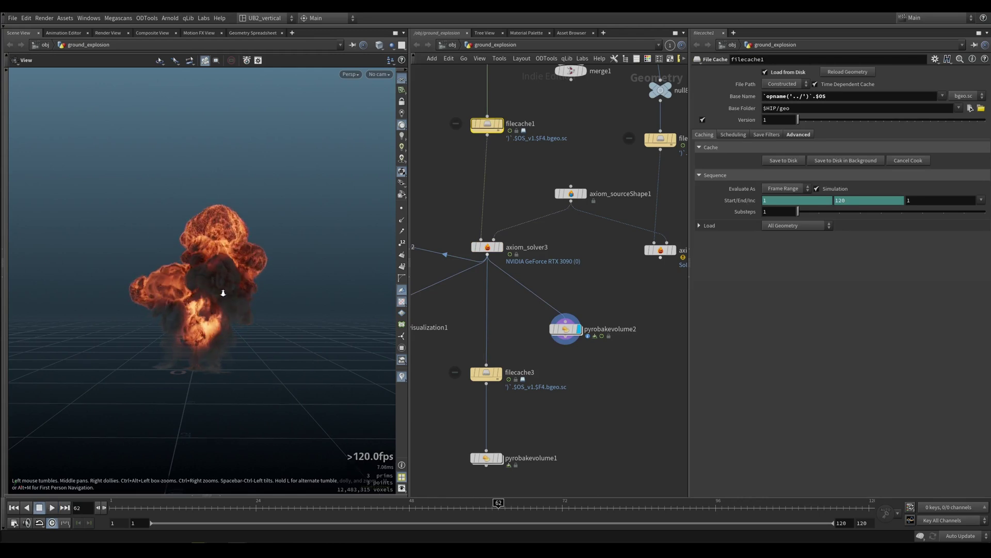
drag(221, 288, 225, 298)
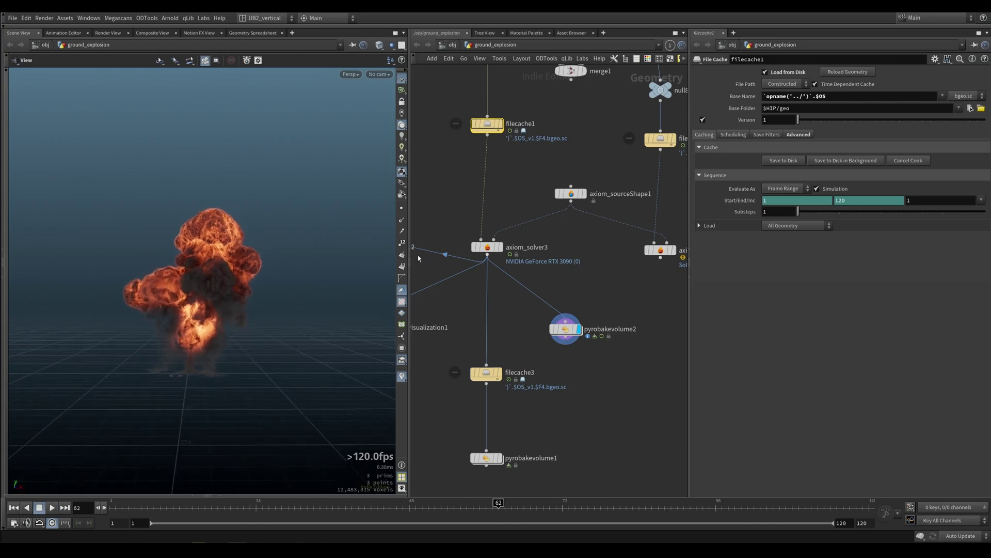
Display axiom_solver3 and set its cooling control field to Density, trying the control ramp reversed and back.
middle_drag(493, 327, 538, 319)
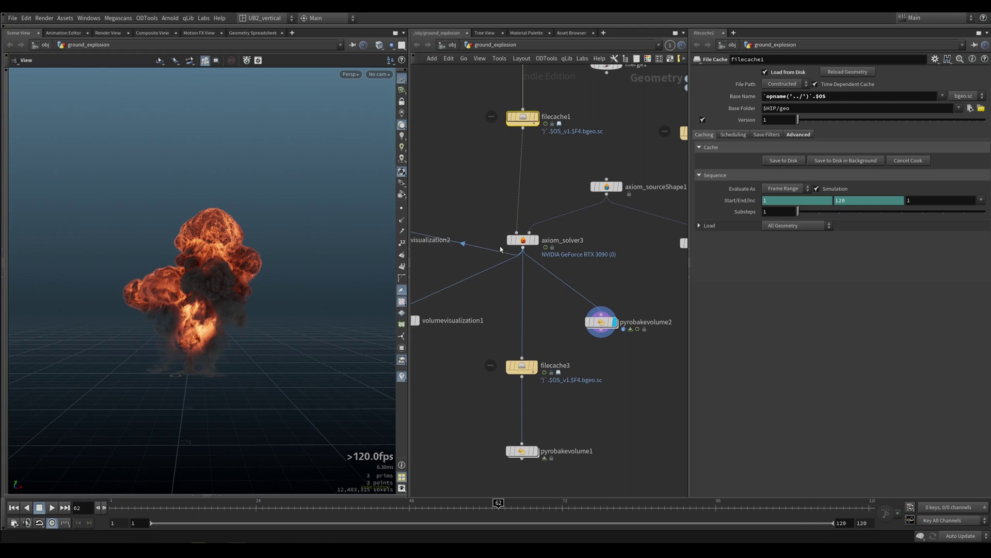
click(535, 239)
click(524, 242)
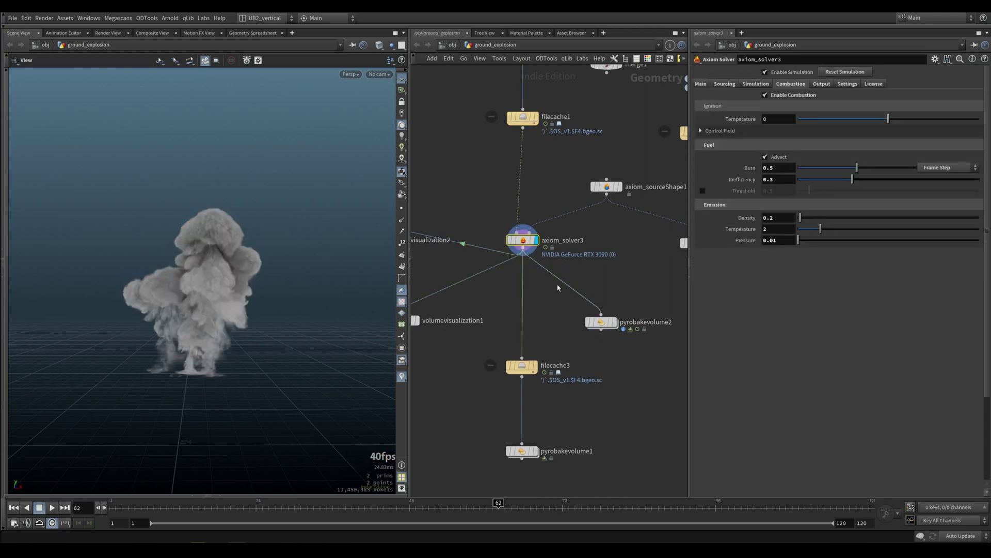
click(755, 84)
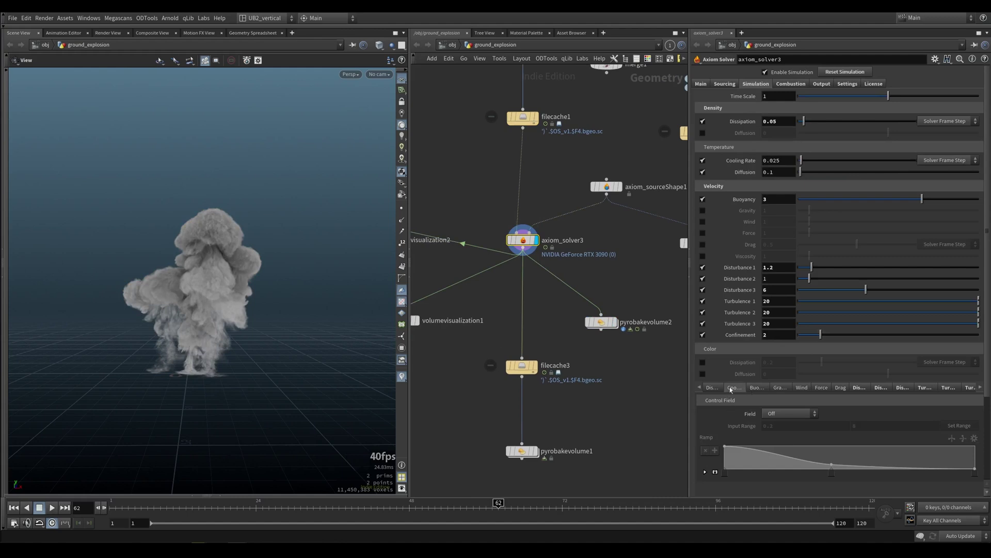
click(781, 414)
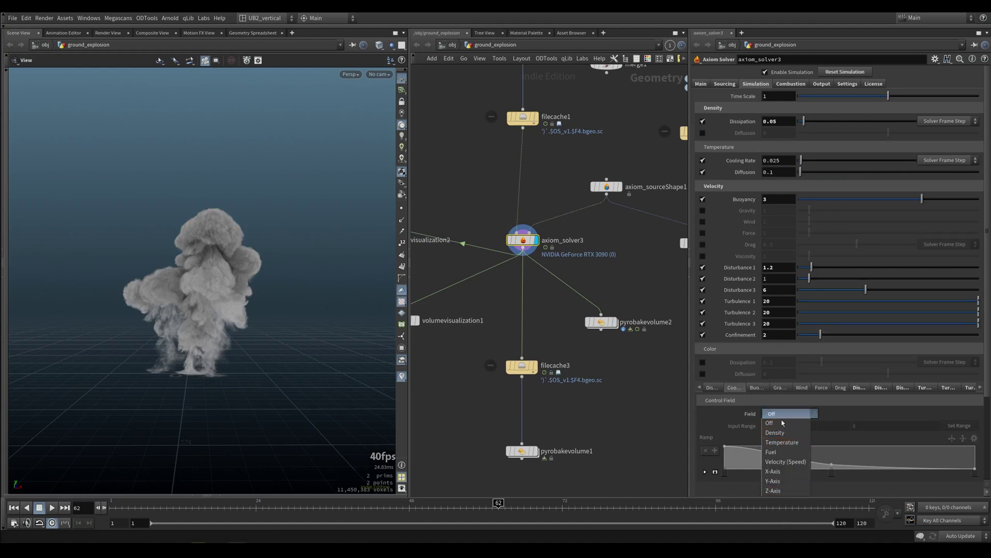
click(788, 433)
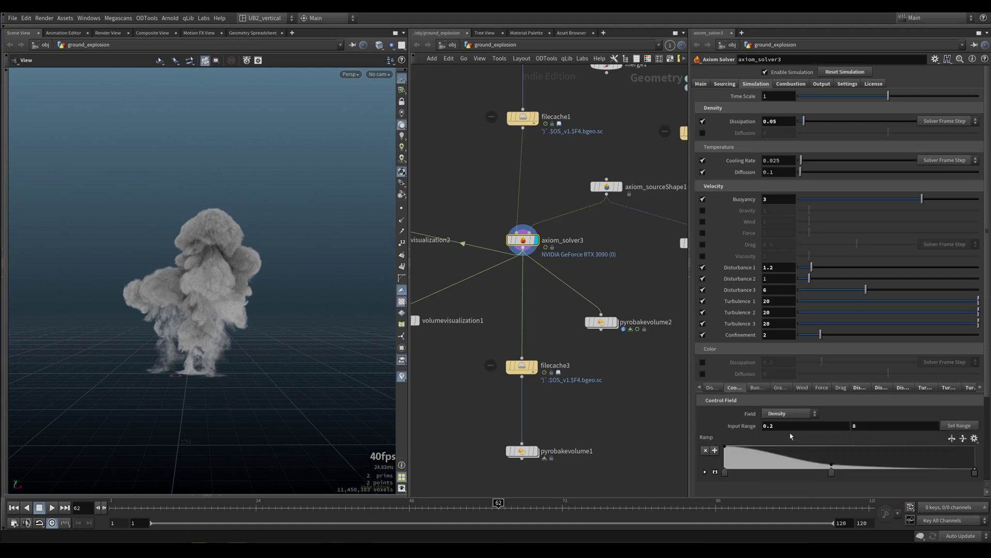
click(951, 438)
click(951, 438)
Display volumevisualization1 and reverse its diffuse ramp so it runs from dark to light.
middle_drag(517, 295, 589, 298)
click(467, 321)
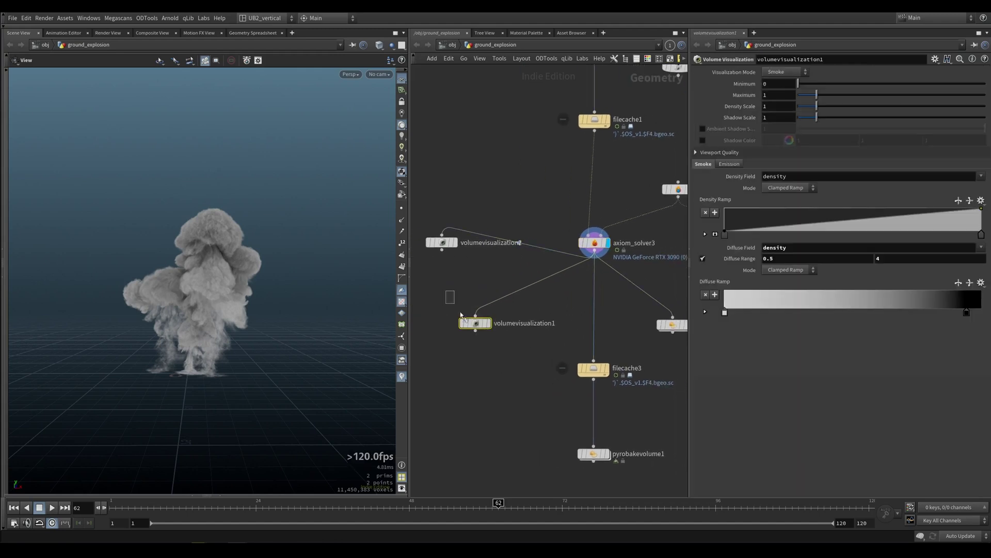
key(r)
middle_drag(486, 366, 482, 344)
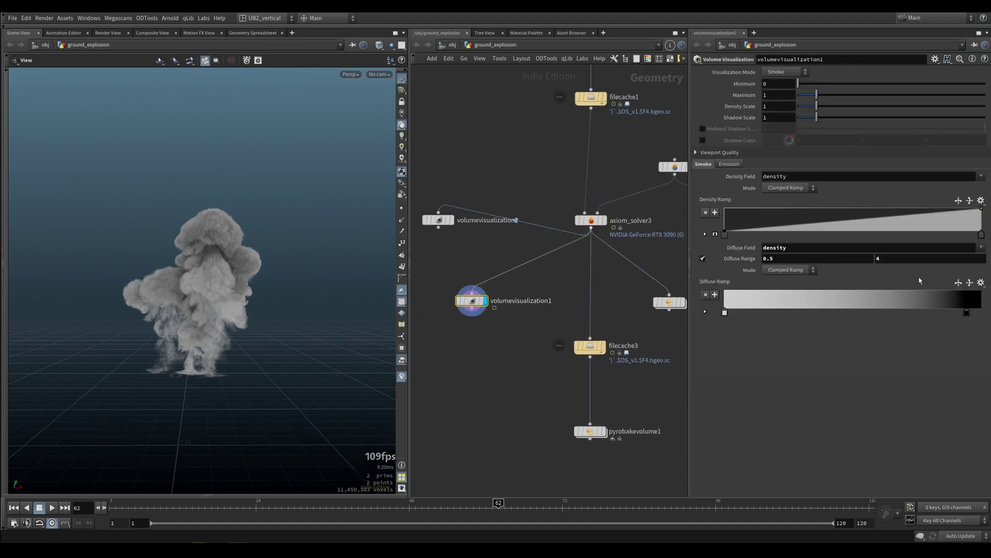
click(956, 285)
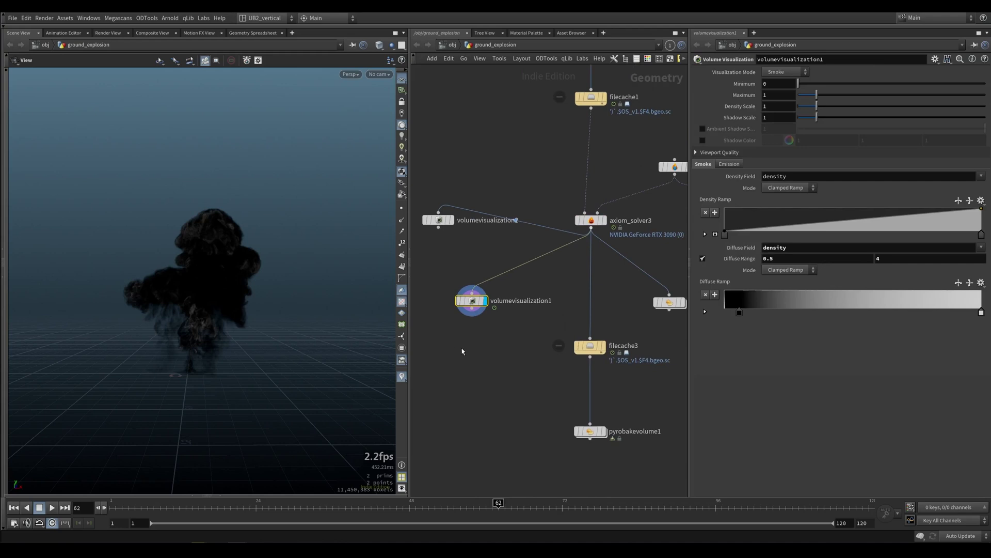
Replay the simulation from the first frame up to frame 48 to examine how density shades the smoke.
key(ctrl+Up)
key(Up)
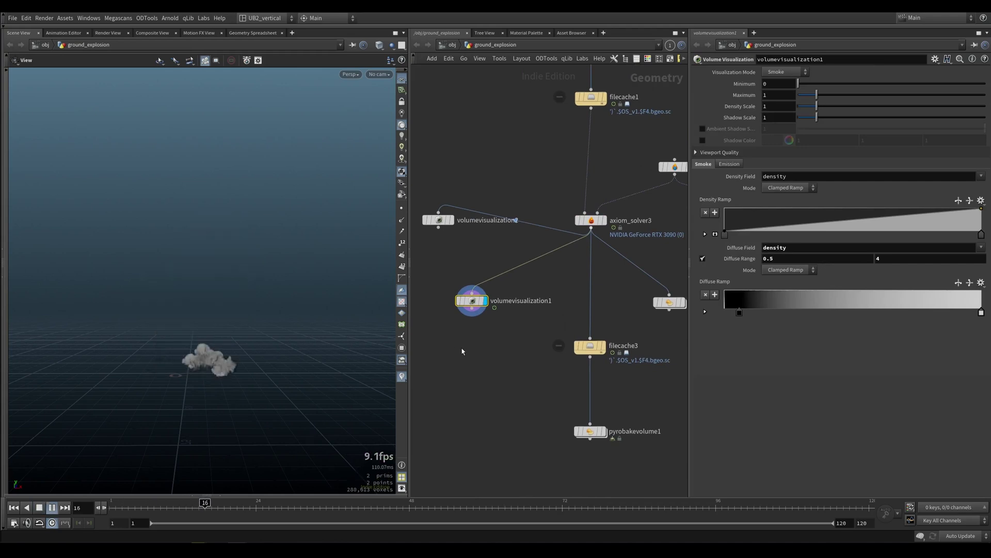
key(Up)
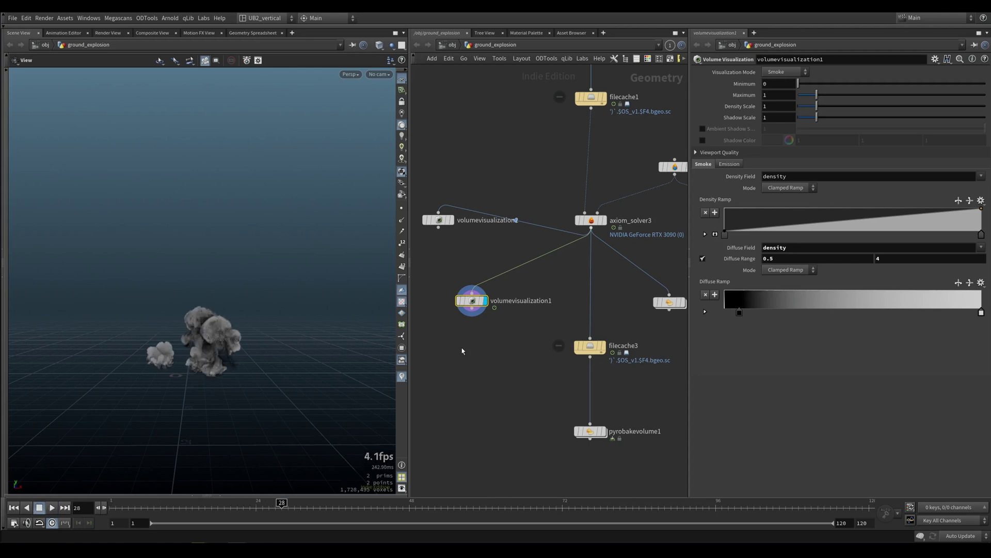
key(Up)
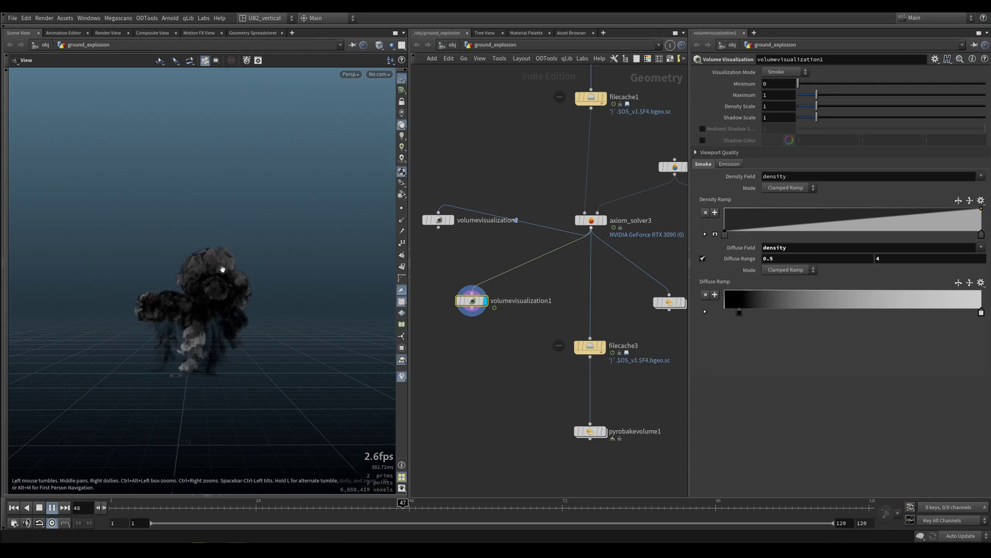
key(Up)
Set axiom_solver3's combustion emission density to 0.5 and replay the smoke from the first frame up to frame 49.
middle_drag(513, 197, 480, 201)
click(558, 223)
click(791, 83)
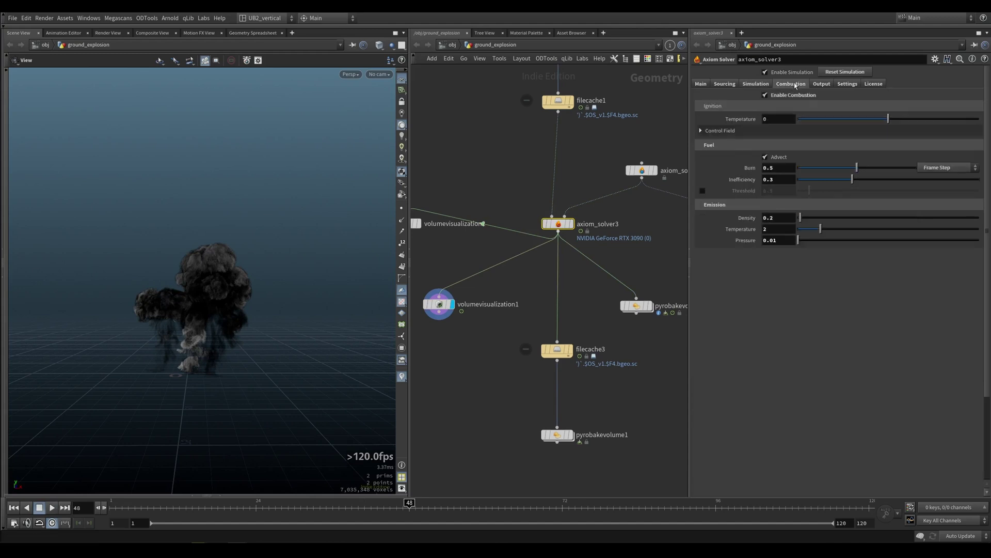
double_click(771, 218)
text(5)
key(Return)
key(ctrl+Up)
key(Up)
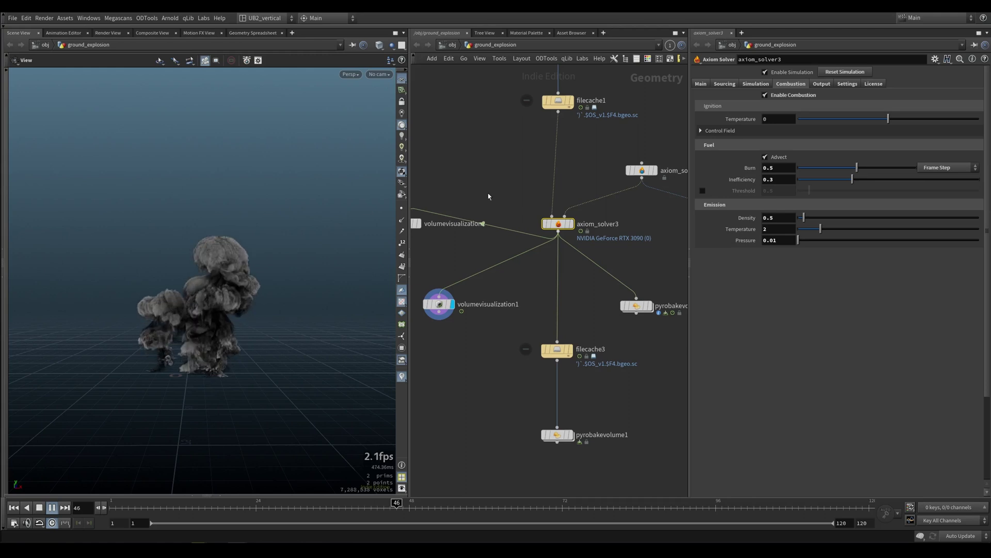
key(Up)
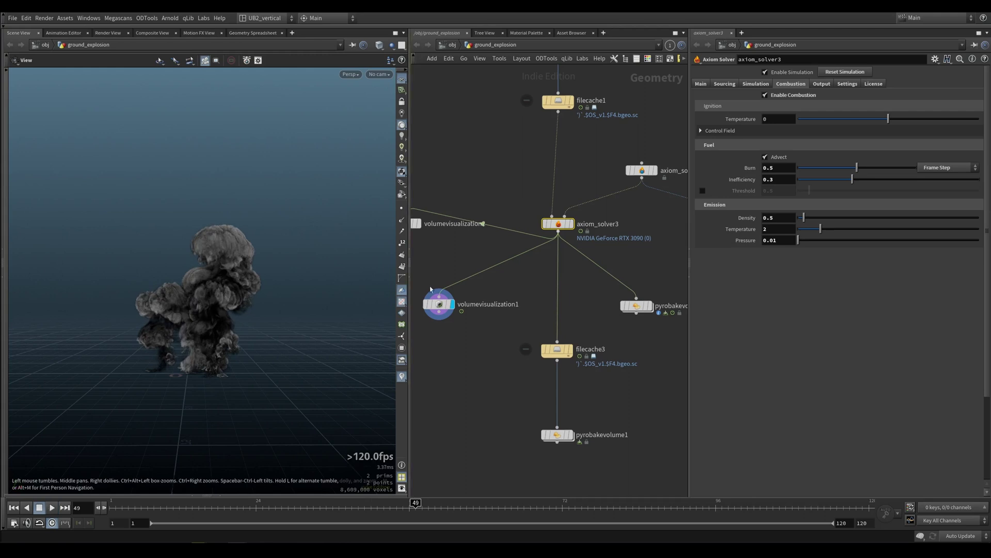
Reverse volumevisualization1's diffuse ramp so it runs from light to dark.
click(438, 303)
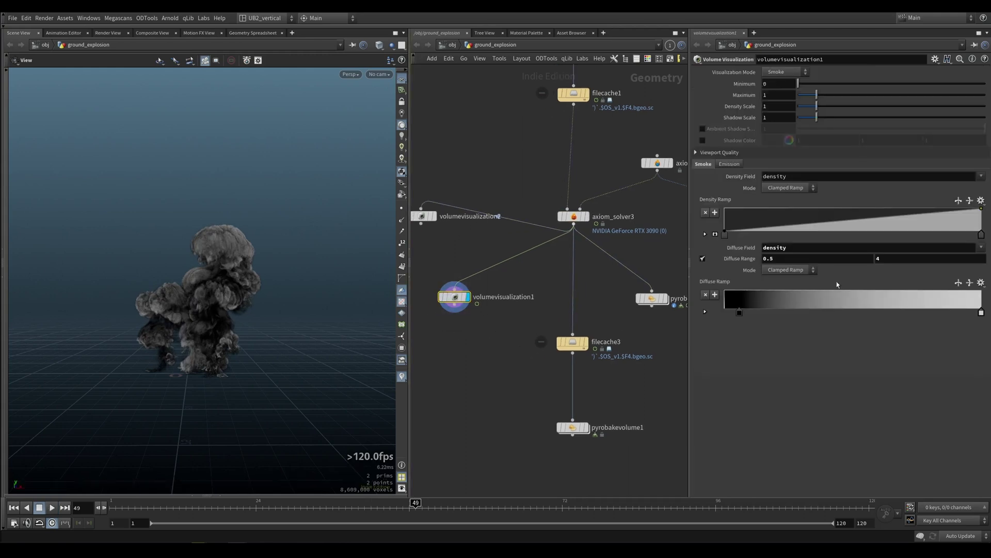
click(958, 284)
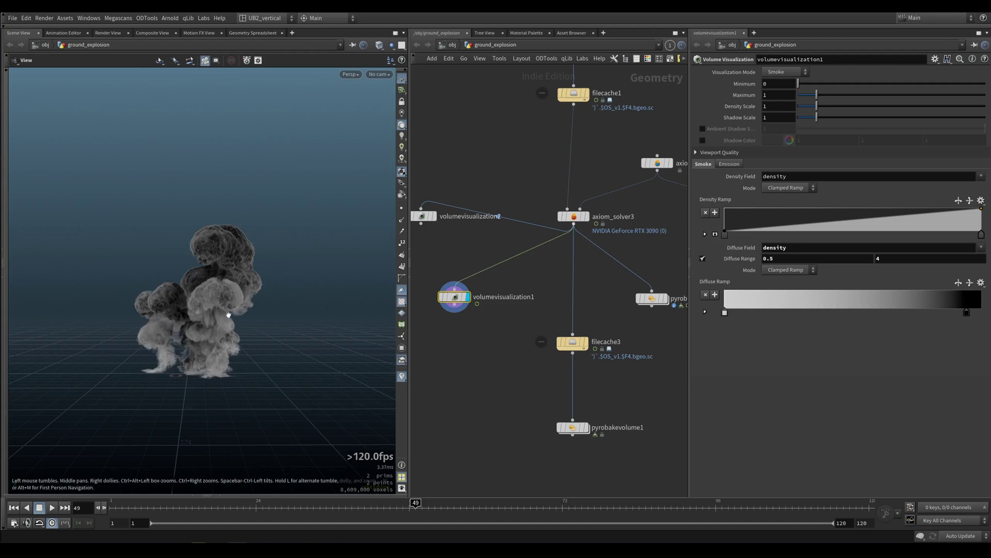
Return to the first frame and check axiom_solver3's cooling control ramp by reversing it and flipping it back.
right_drag(225, 332, 224, 327)
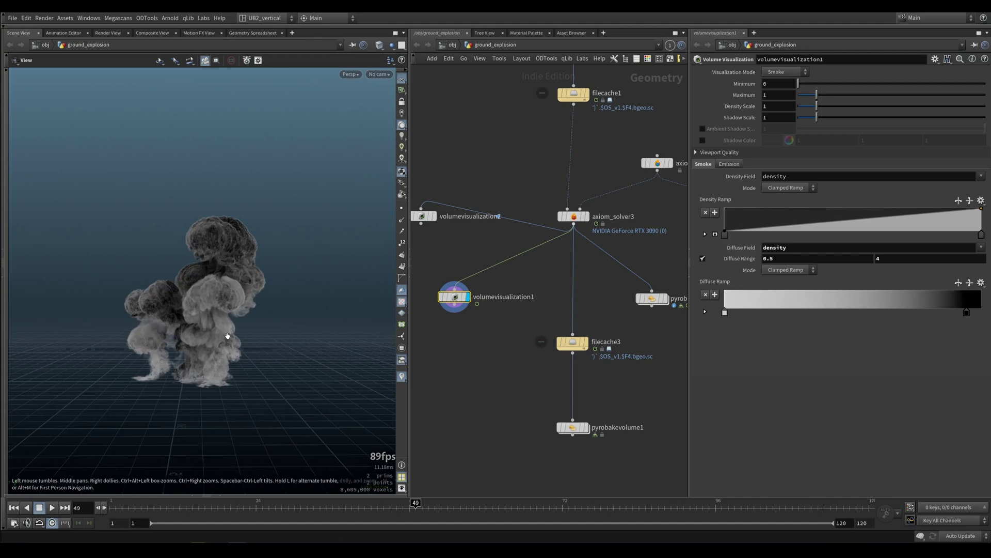
key(ctrl+Up)
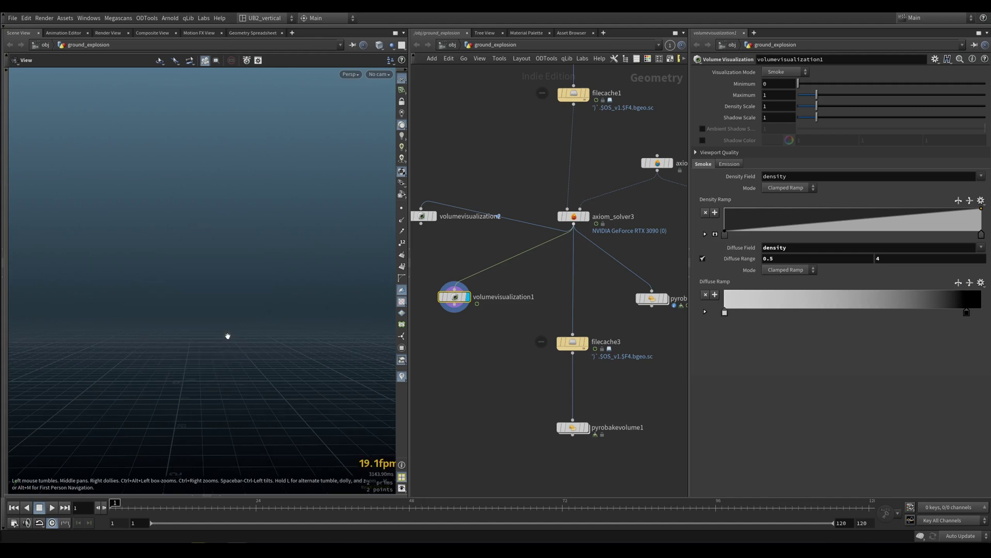
click(573, 216)
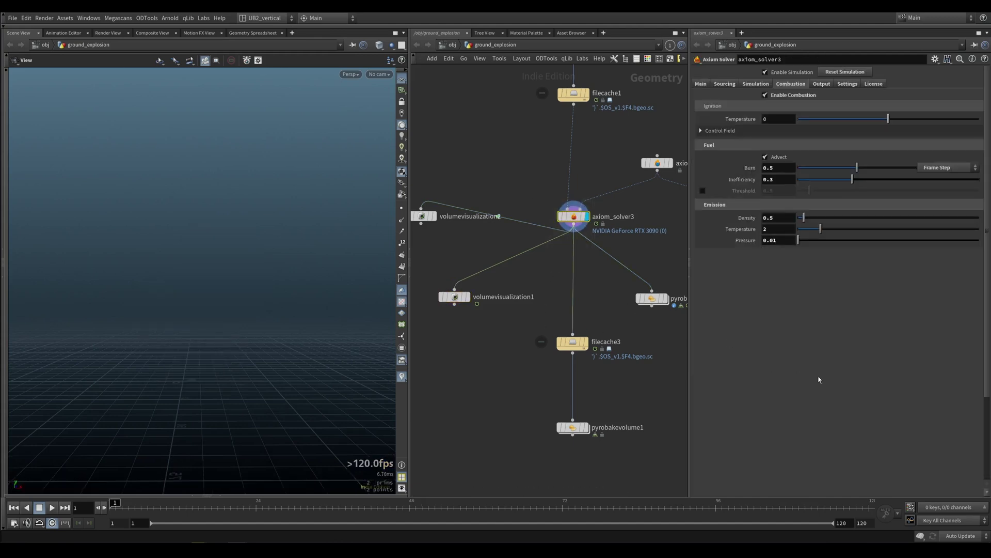
click(757, 84)
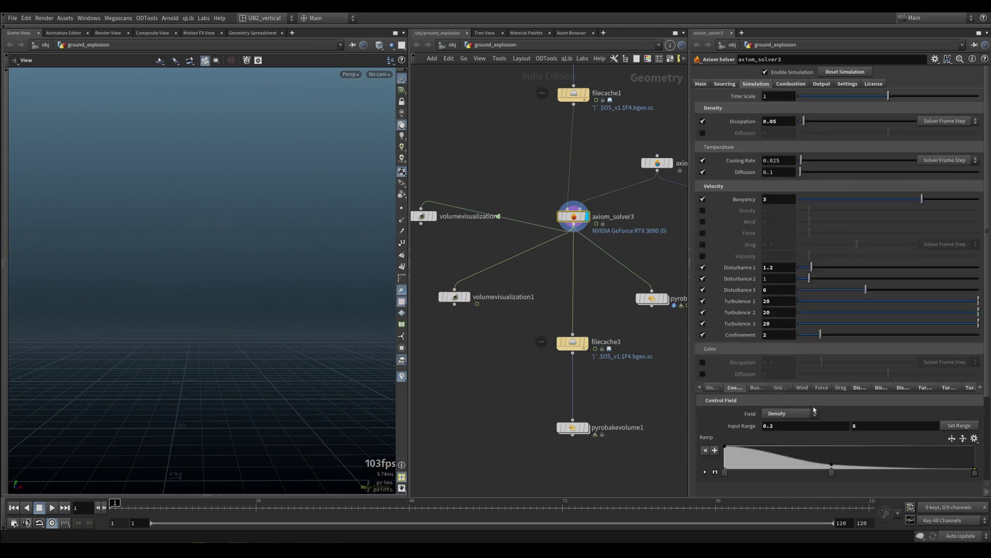
click(951, 438)
click(951, 439)
Compare volumevisualization1's diffuse range with the input range of axiom_solver3's density-based cooling control field.
click(454, 296)
click(832, 261)
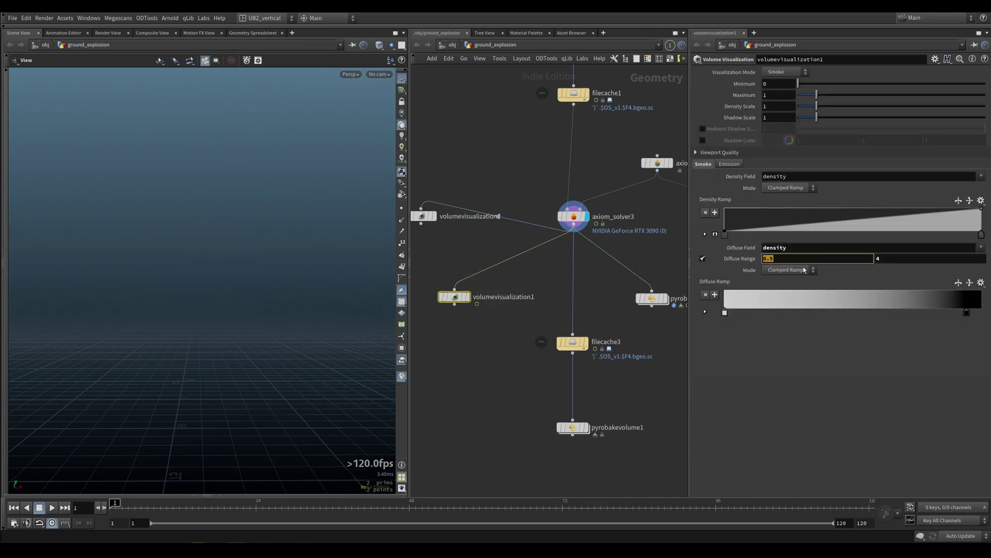
key(Tab)
drag(545, 181, 588, 242)
drag(795, 426, 755, 426)
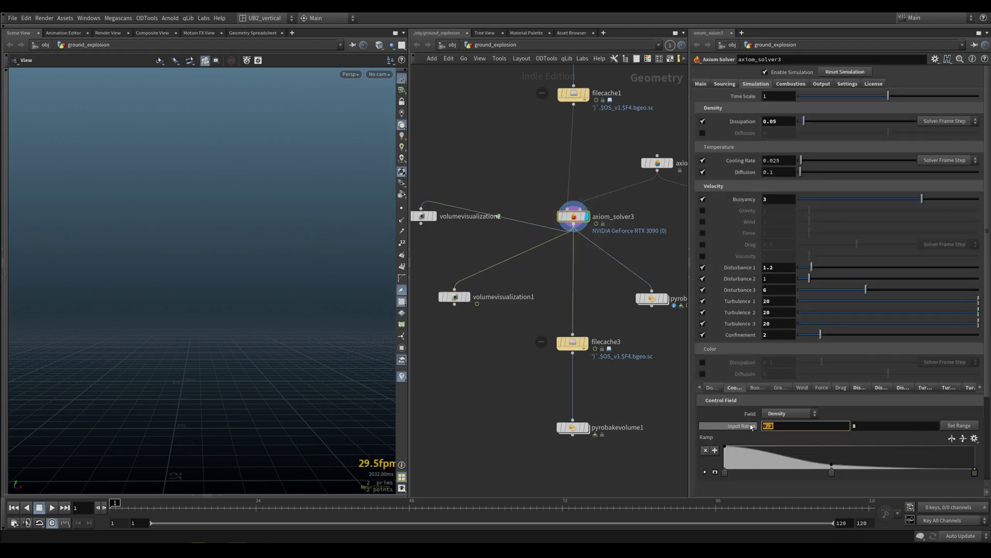
key(Tab)
Display pyrobakevolume2 and play the simulation up to frame 56 to examine the fire shading.
middle_drag(520, 355, 502, 373)
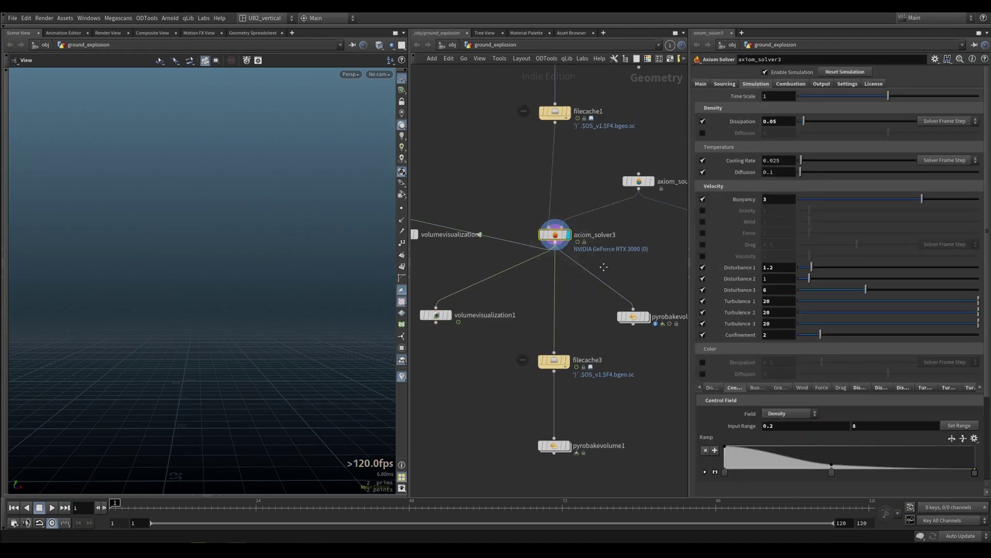
middle_drag(602, 266, 584, 261)
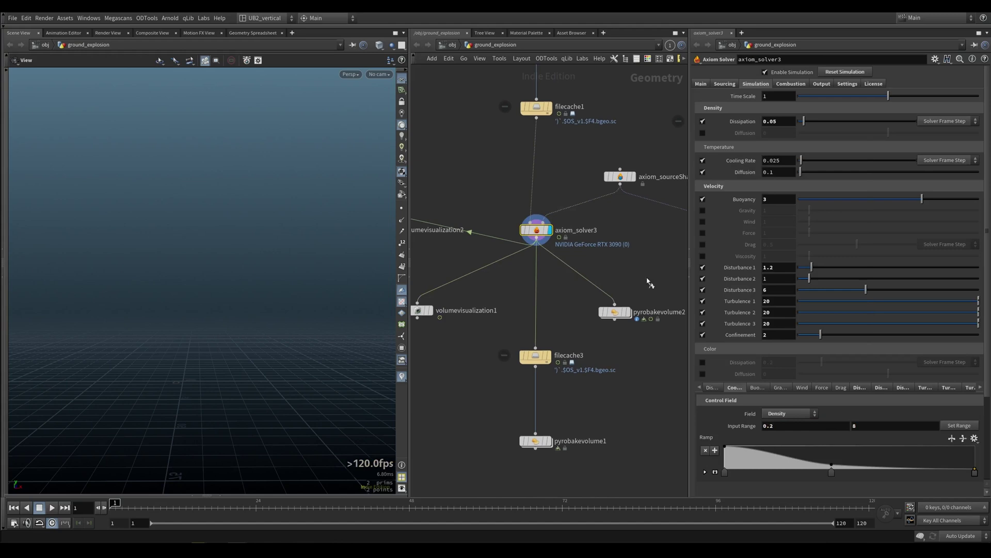
click(627, 312)
key(Up)
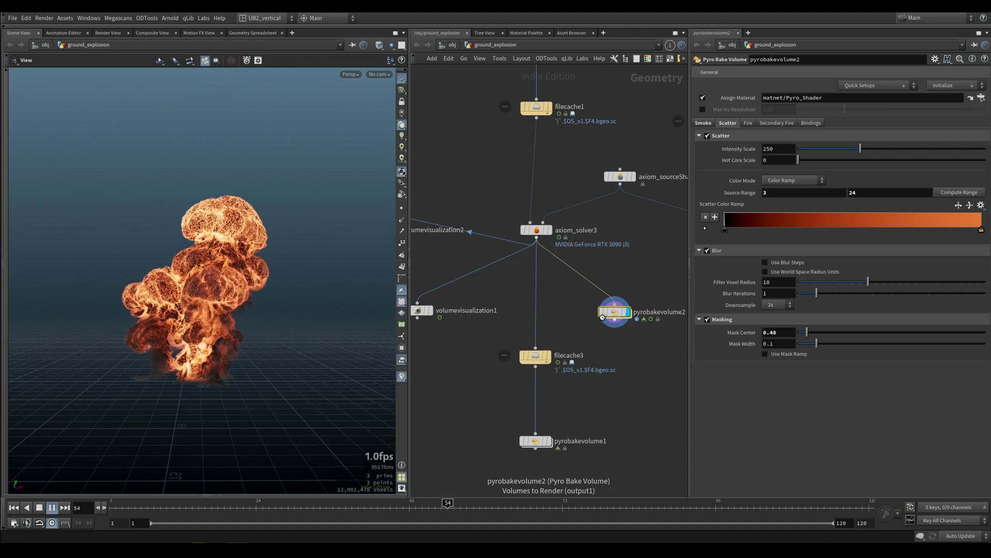
Display filecache3 and save the simulation's frames 1 to 120 to disk.
click(547, 355)
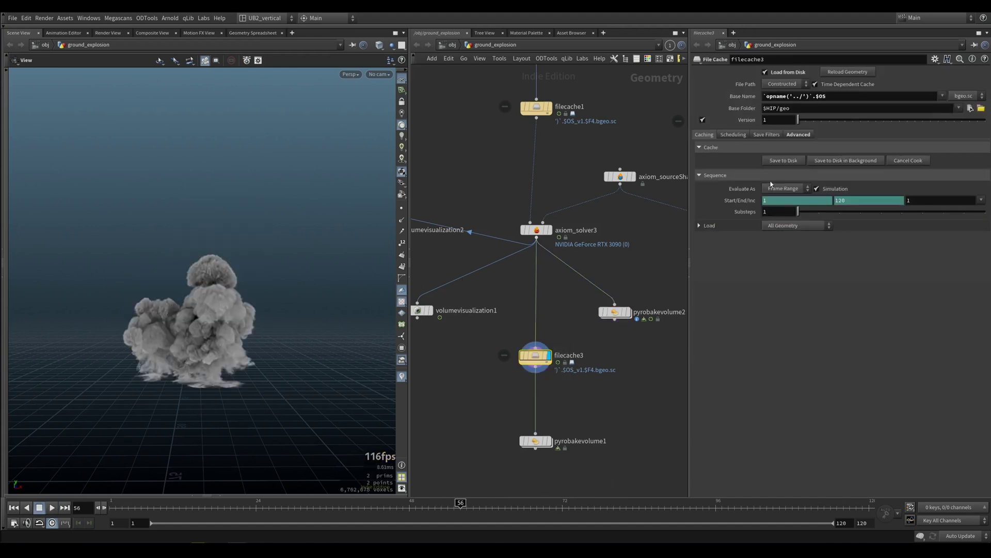
click(784, 160)
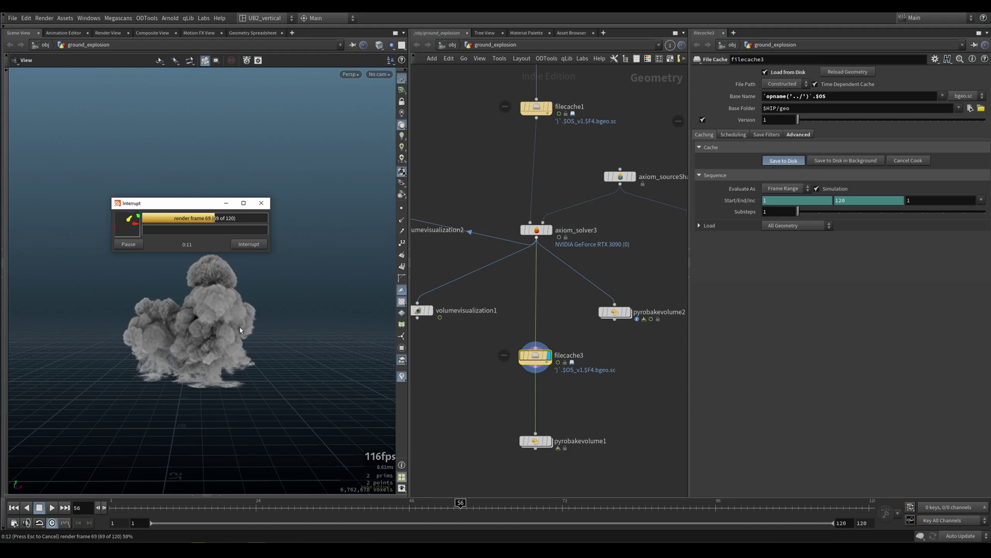
drag(202, 206, 230, 197)
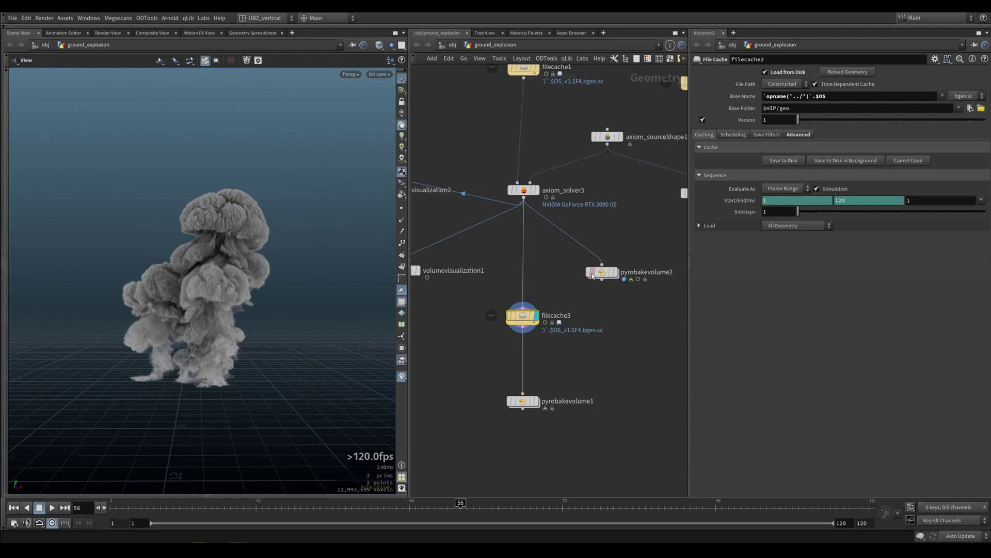
Move pyrobakevolume2 beside filecache3's output, feed it from filecache3, and display it at frame 71.
drag(592, 275, 596, 358)
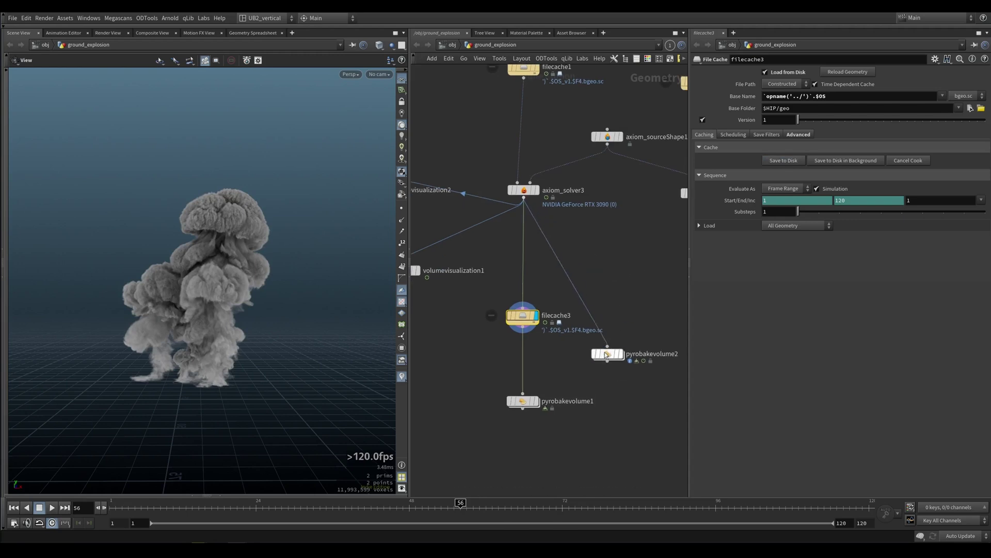
drag(523, 326, 606, 347)
middle_drag(582, 327, 526, 313)
click(564, 340)
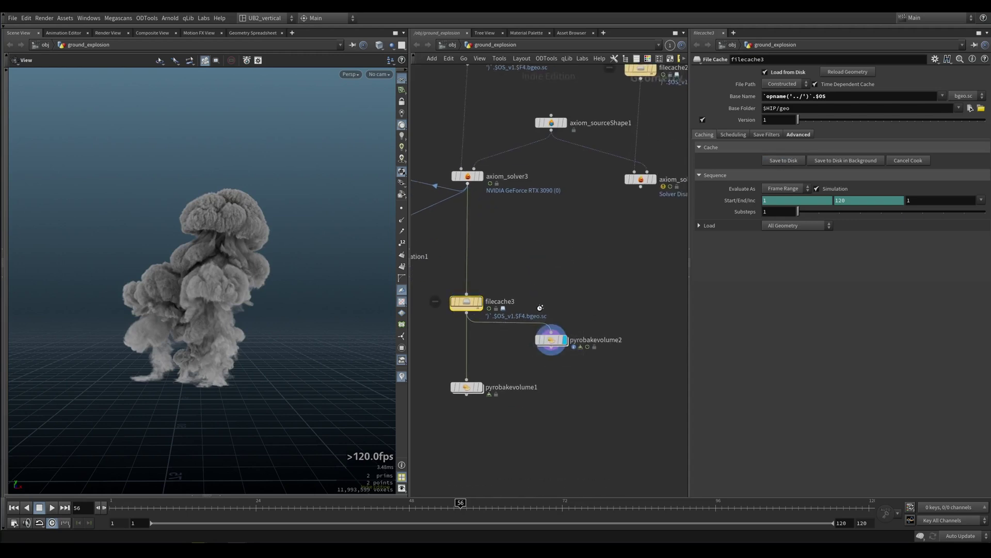
click(551, 339)
click(555, 509)
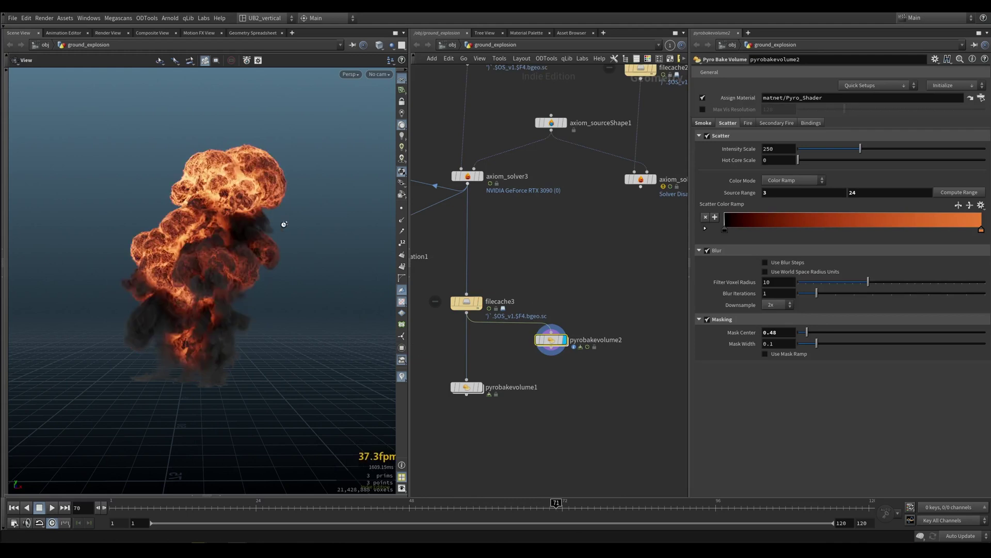
drag(229, 222, 224, 251)
Render a flipbook of the current viewport to MPlay and play back the frames rendered so far.
key(alt+f)
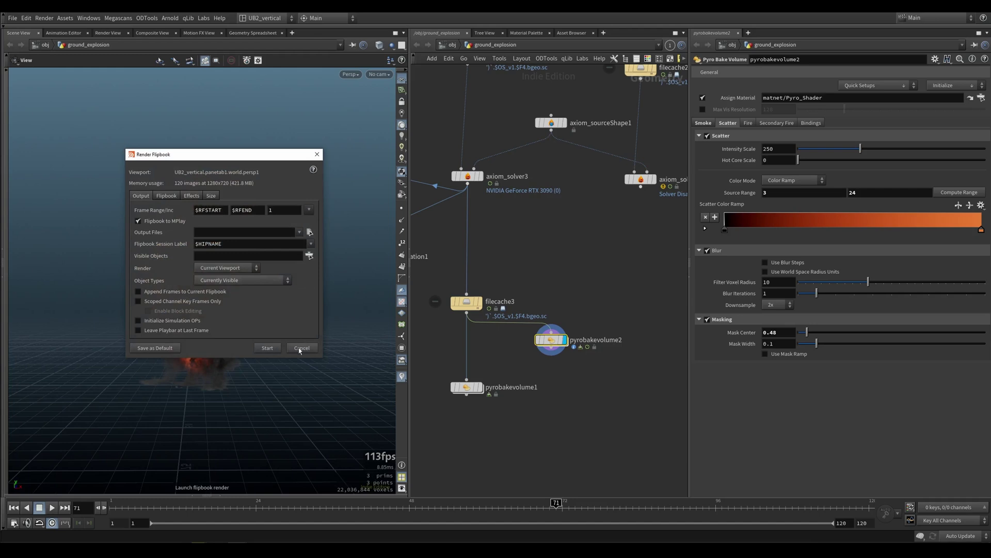
click(267, 348)
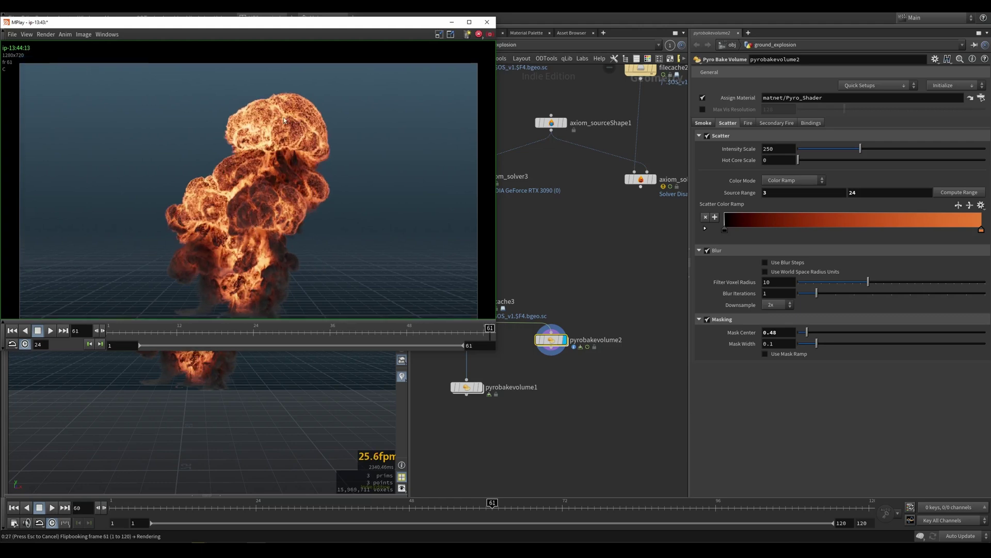
middle_drag(290, 213, 281, 198)
key(Up)
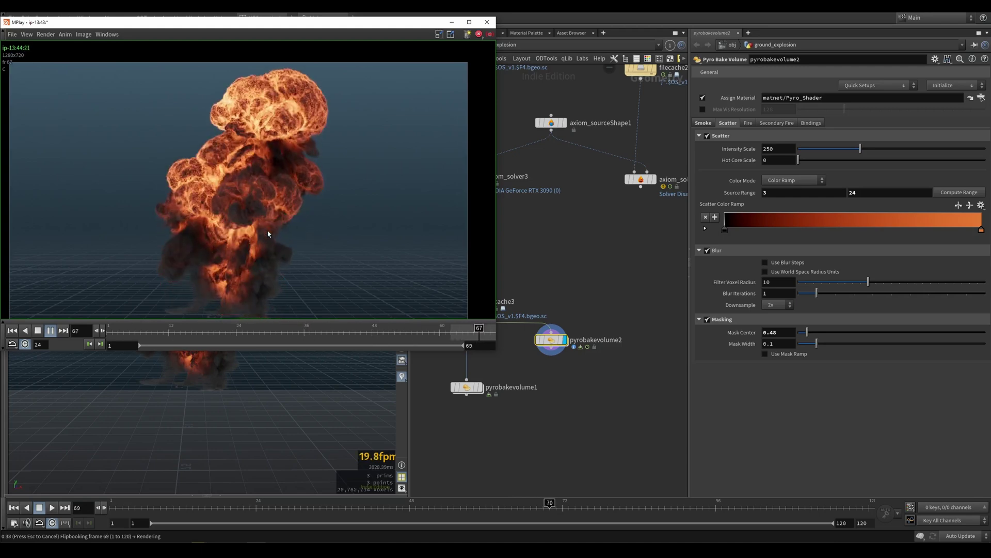
Review the later explosion frames in the MPlay flipbook and interrupt its render.
drag(289, 27, 412, 76)
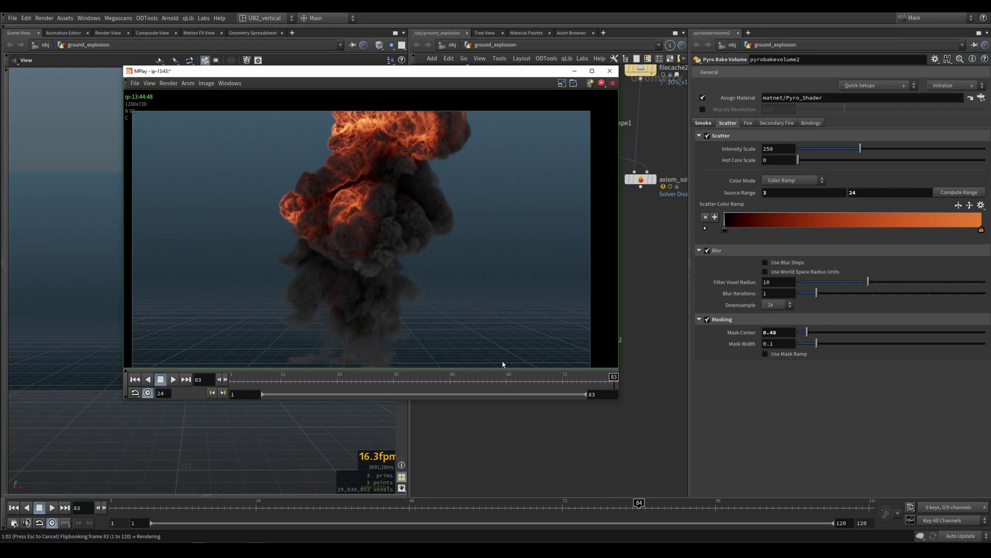
click(532, 383)
click(508, 380)
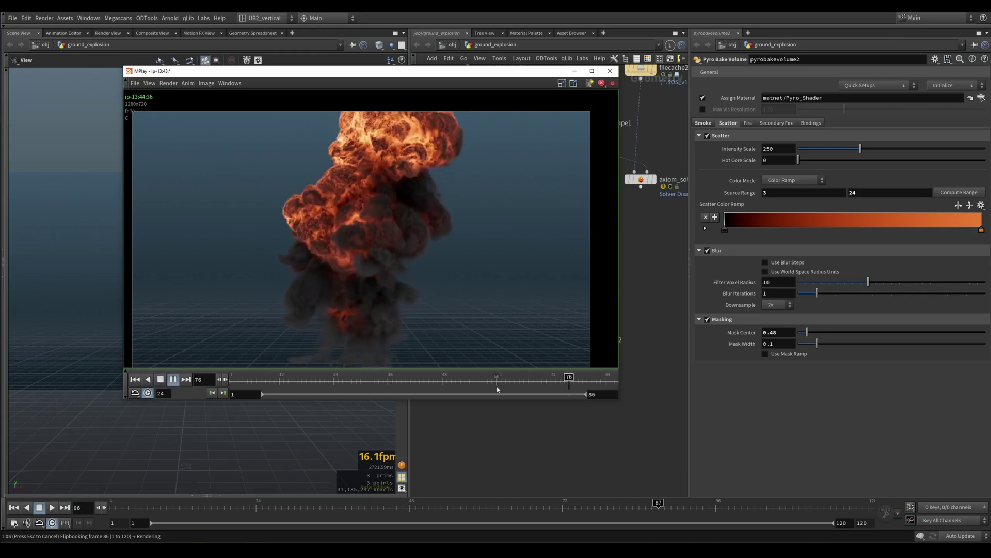
key(Escape)
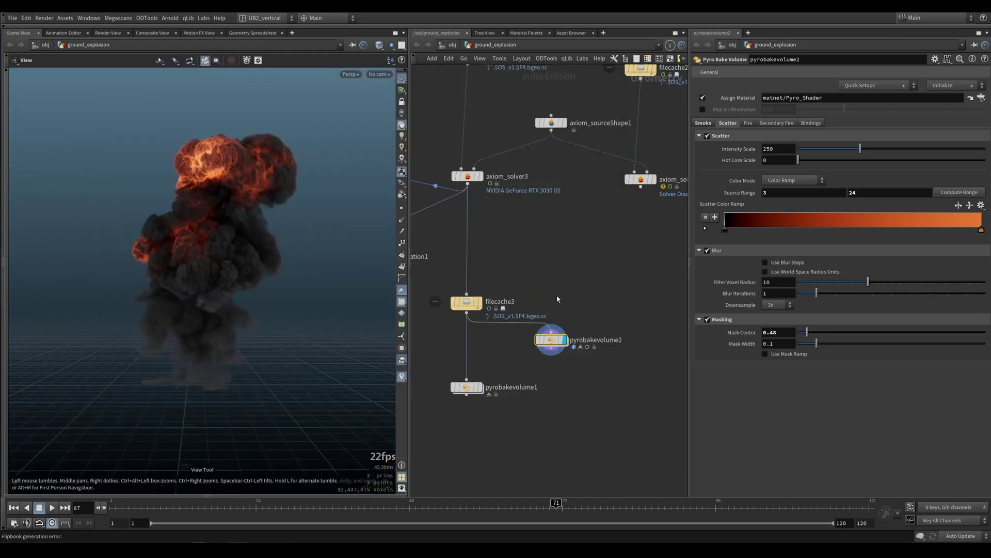
Examine the shaded explosion at frame 85 and look over the whole ground explosion network.
middle_drag(554, 299, 555, 293)
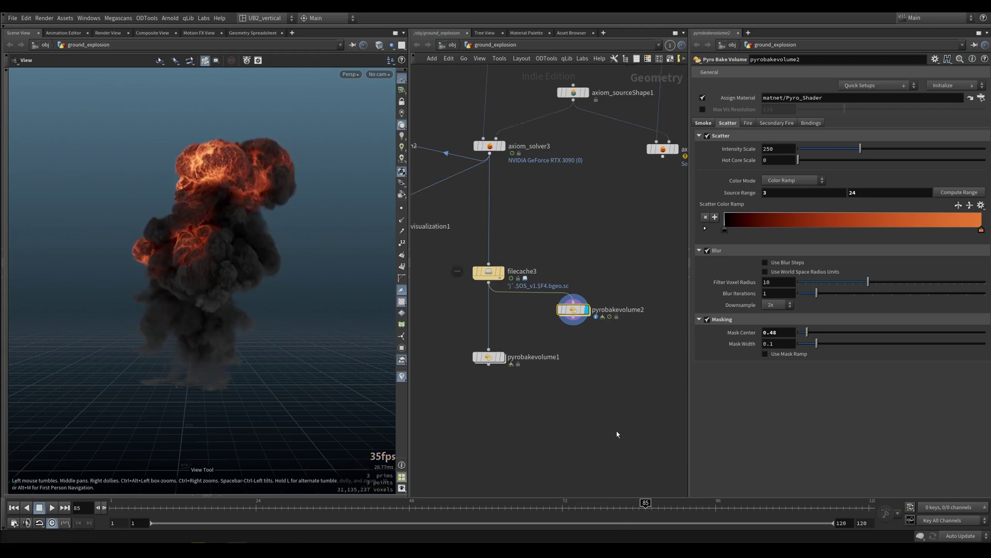
drag(321, 314, 251, 300)
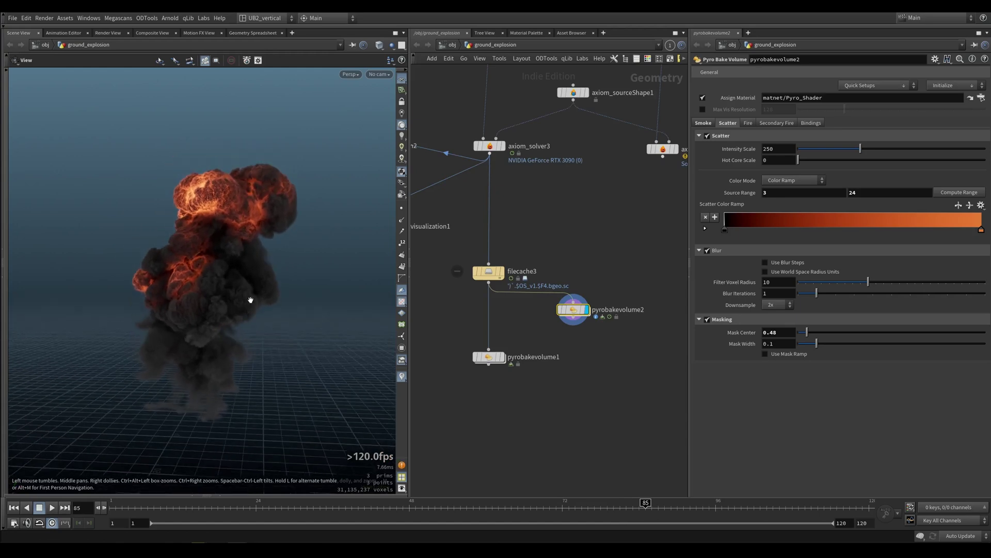
scroll(564, 254, down, 5)
middle_drag(564, 253, 547, 366)
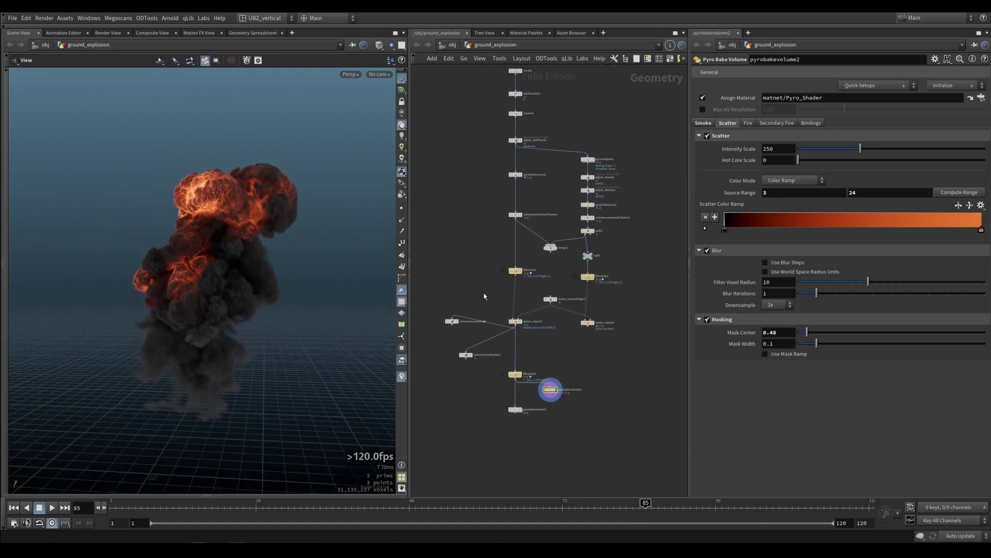
right_drag(246, 292, 268, 301)
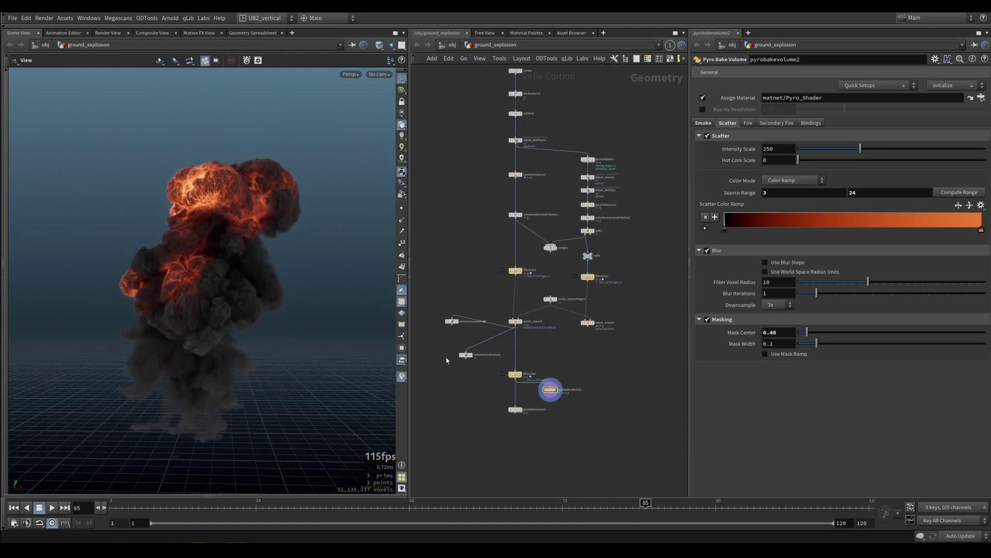